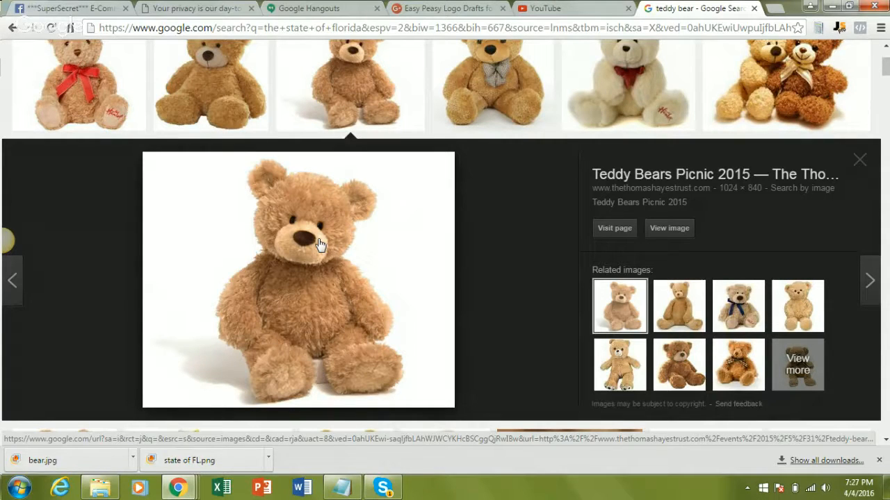
Open sumopaint.com in a new browser tab and launch the online version of the paint editor.
right_click(320, 243)
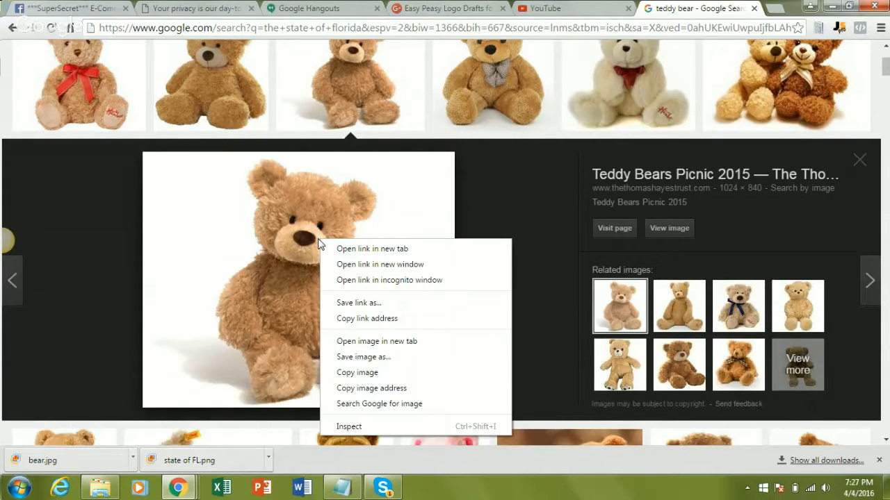
click(783, 13)
click(782, 12)
text(sum)
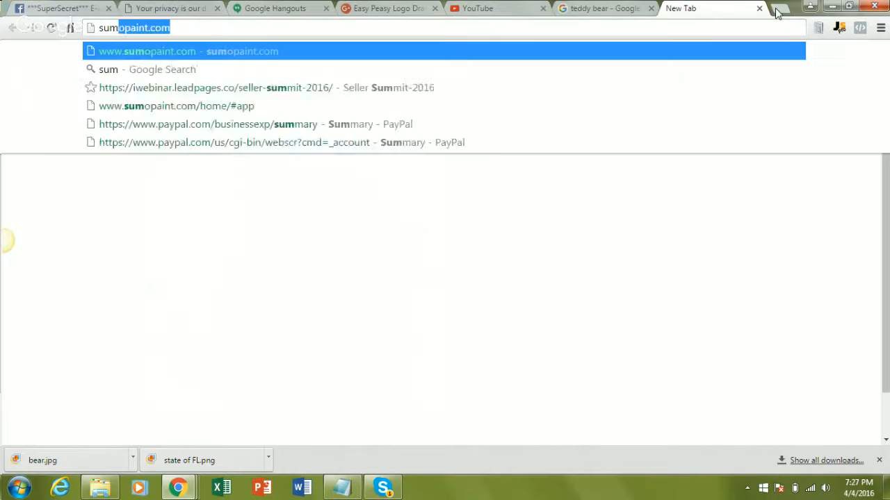
text(opaint.com)
key(Return)
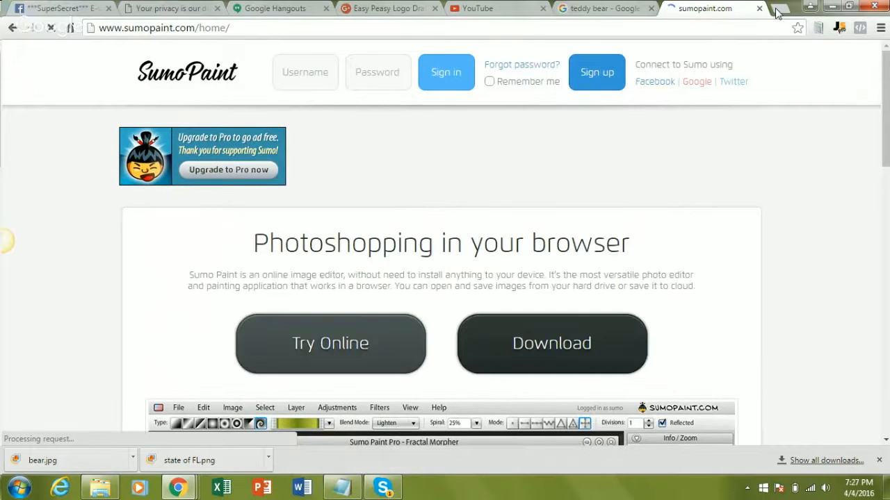
click(379, 335)
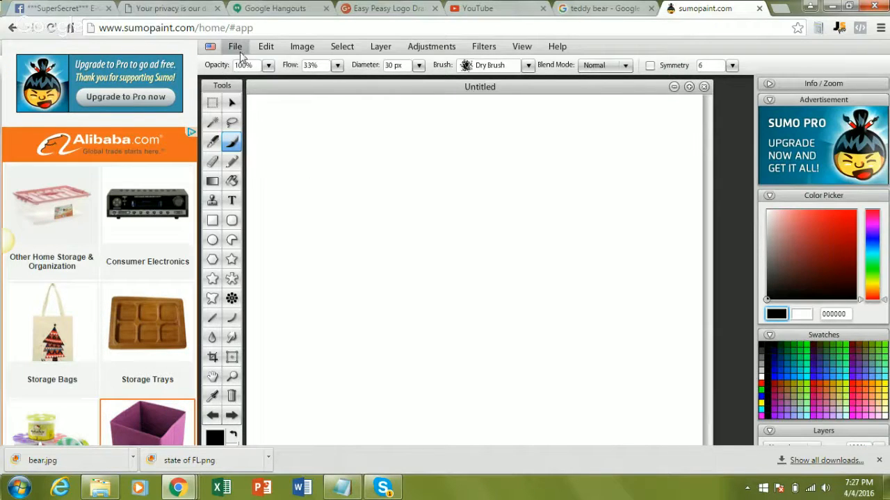
Open the image bear.jpg from the computer's desktop for editing.
click(237, 47)
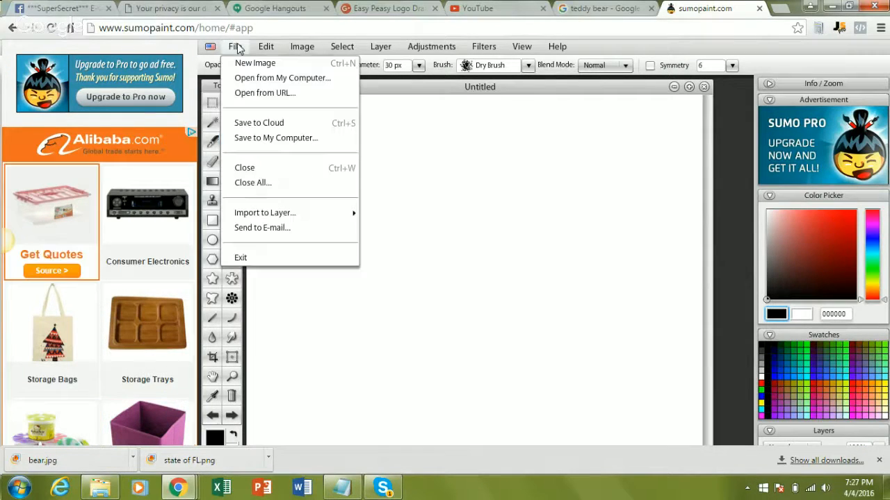
click(246, 81)
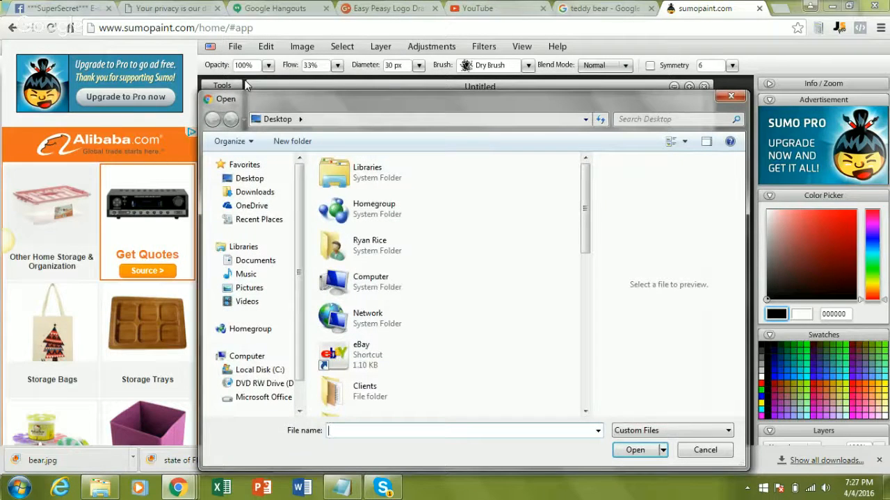
text(bea)
key(Down)
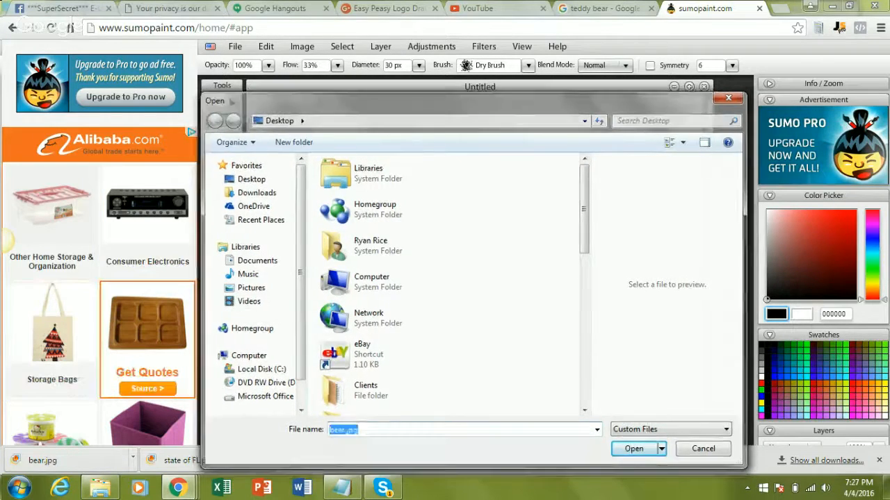
key(Return)
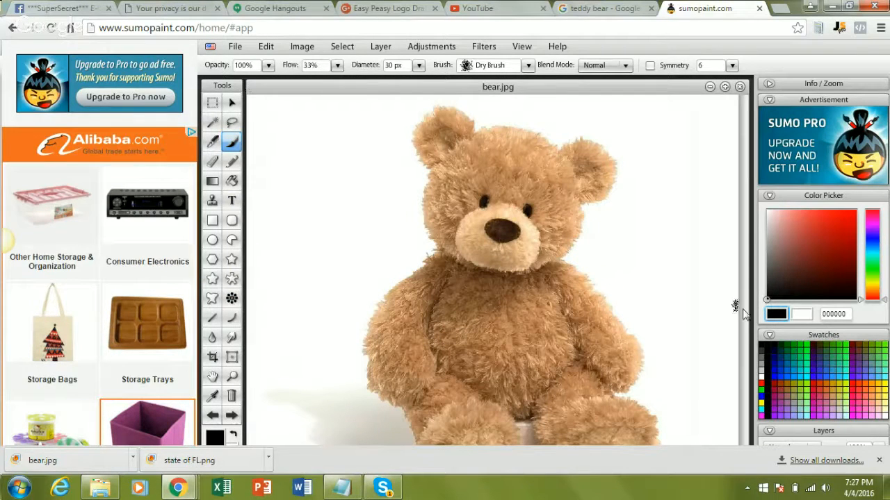
Collapse the Color Picker and Advertisement sections, and lower the Background layer's opacity to 61%.
click(768, 196)
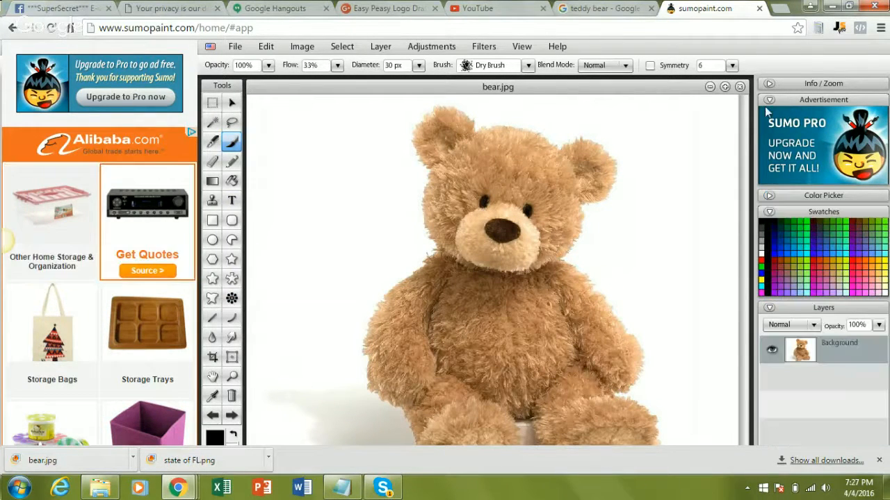
click(768, 102)
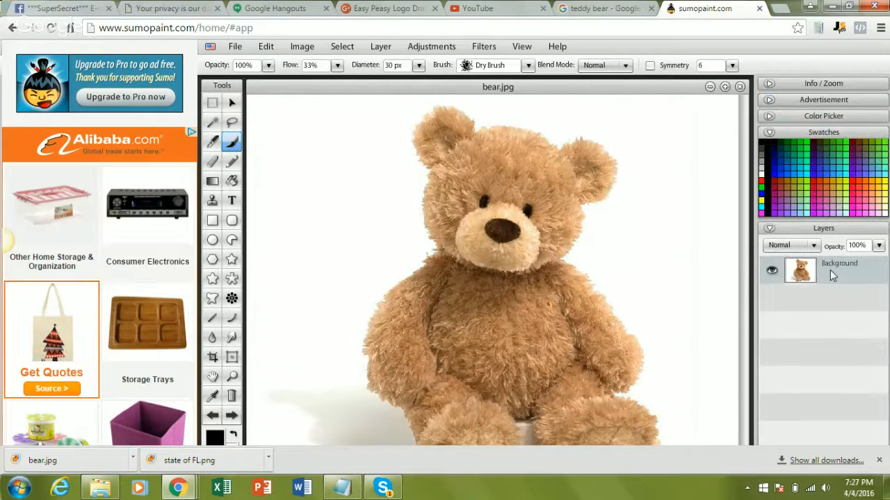
double_click(850, 275)
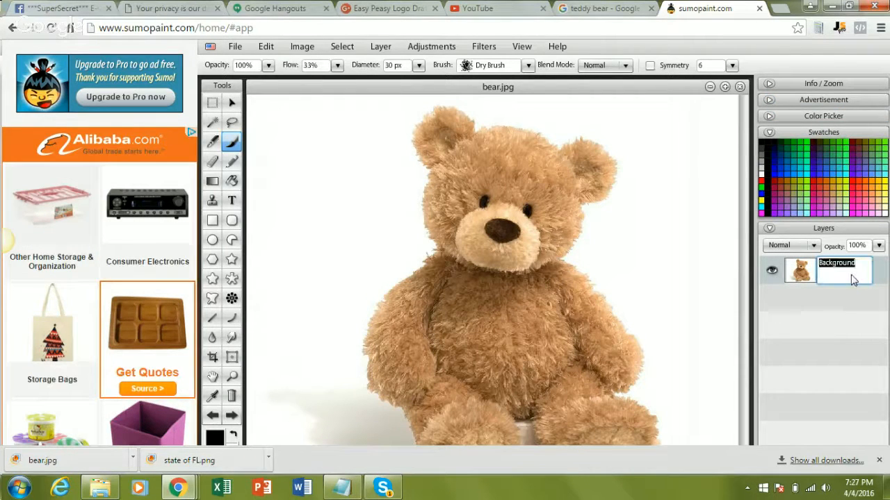
click(878, 248)
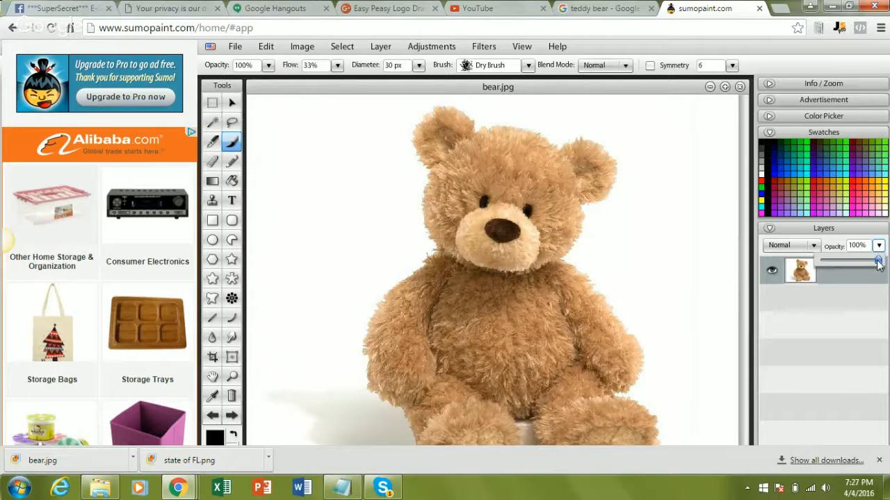
drag(878, 263, 856, 265)
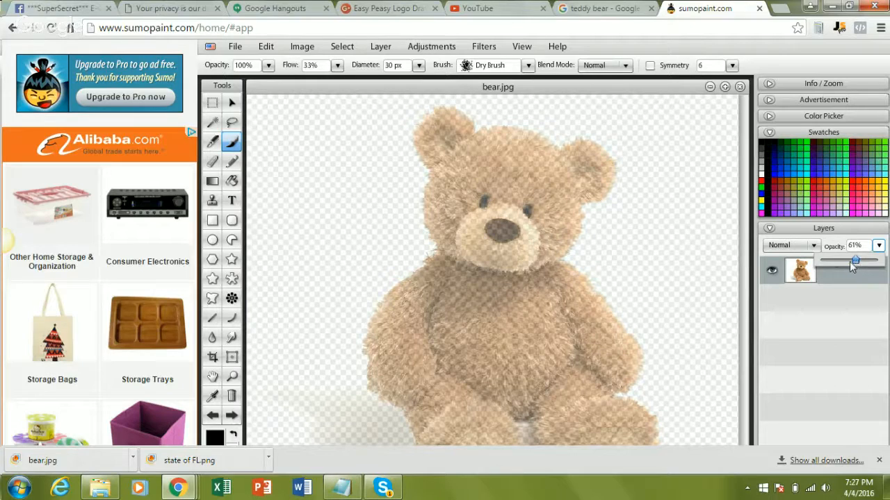
Add a new layer above the bear photo and set the Pencil tool's diameter to 5 px.
click(370, 48)
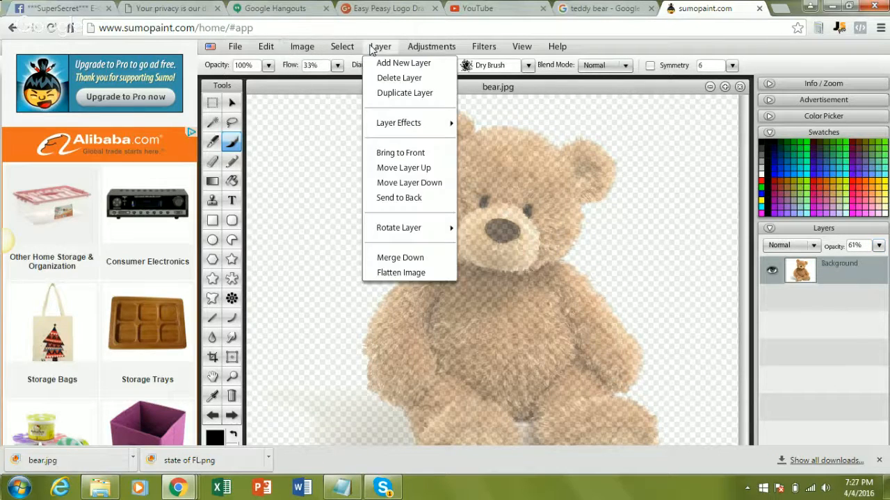
click(381, 62)
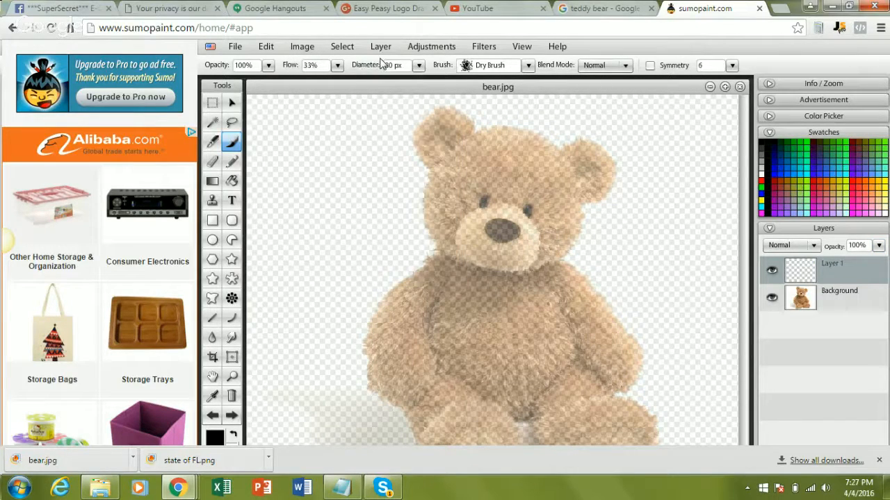
click(231, 164)
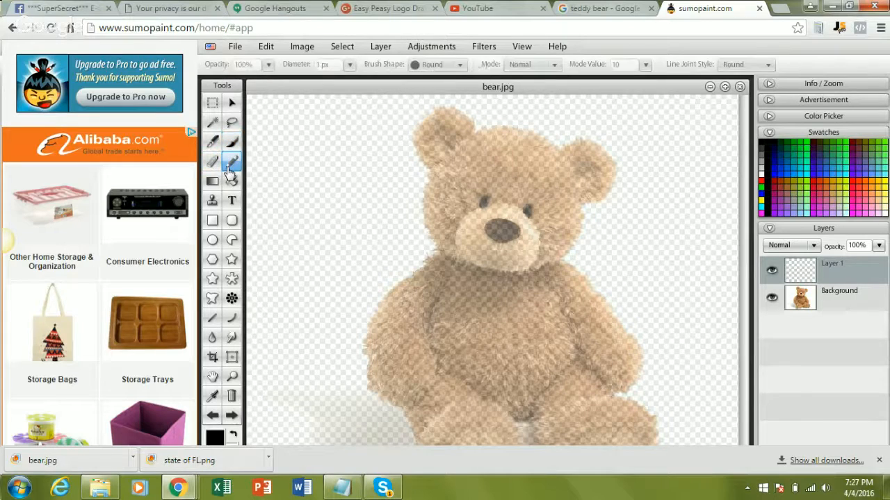
click(349, 65)
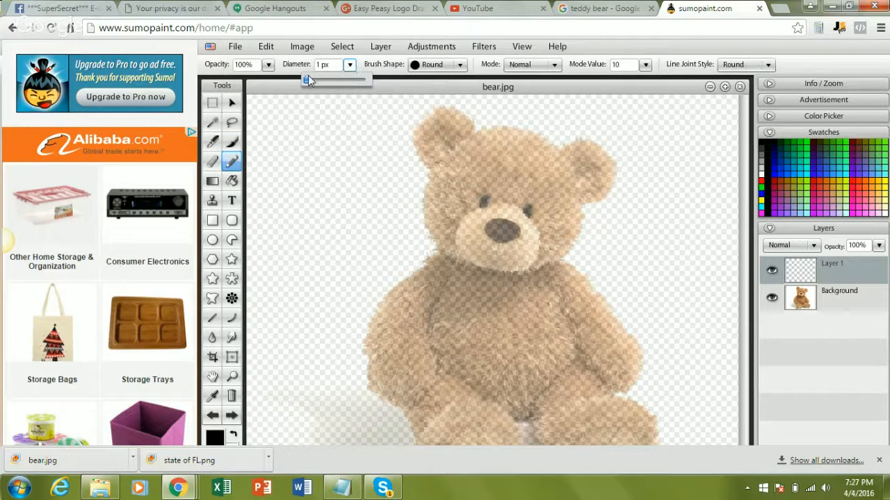
drag(307, 82, 308, 84)
drag(313, 150, 313, 220)
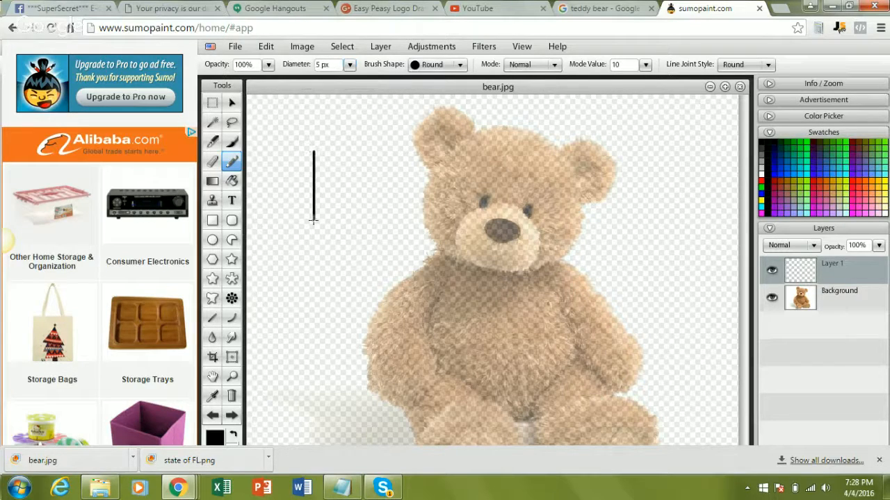
click(266, 46)
click(273, 66)
Trace the outline of the bear's head and ears, plus its muzzle, nose and both eyes, in black on the new layer.
mouse_move(428, 171)
mouse_down()
mouse_move(428, 242)
mouse_move(440, 252)
mouse_move(496, 275)
mouse_move(539, 275)
mouse_move(577, 240)
mouse_move(581, 203)
mouse_move(599, 199)
mouse_move(616, 163)
mouse_move(588, 141)
mouse_move(561, 151)
mouse_move(519, 129)
mouse_move(476, 129)
mouse_move(445, 108)
mouse_move(410, 135)
mouse_move(426, 174)
mouse_up()
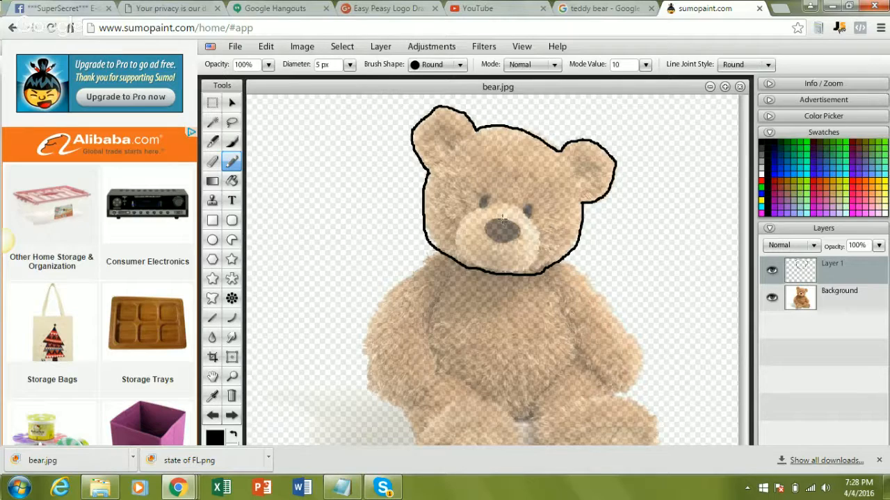
mouse_move(498, 217)
mouse_down()
mouse_move(484, 225)
mouse_move(498, 243)
mouse_move(523, 226)
mouse_move(480, 197)
mouse_move(480, 208)
mouse_move(531, 206)
mouse_move(529, 218)
mouse_move(525, 206)
mouse_move(478, 203)
mouse_move(456, 231)
mouse_move(462, 257)
mouse_move(503, 273)
mouse_move(535, 260)
mouse_move(539, 228)
mouse_move(528, 213)
mouse_up()
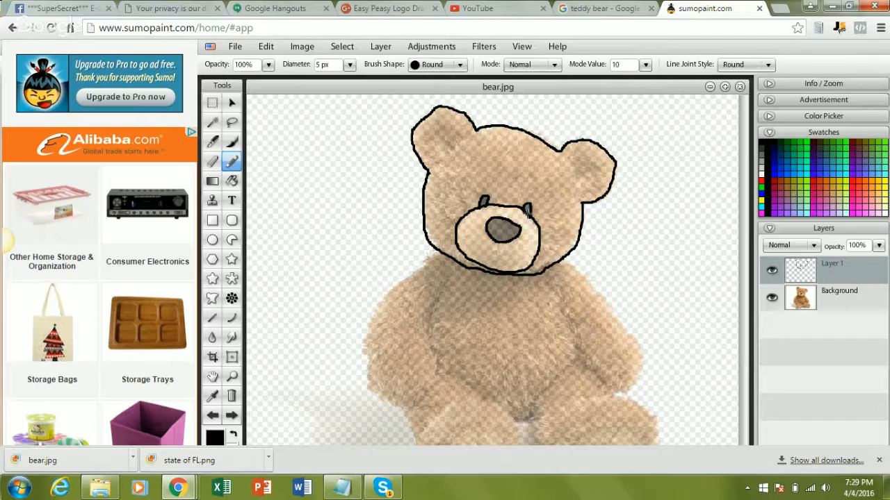
Fill the traced outlines of both eyes and the nose with solid black.
click(232, 181)
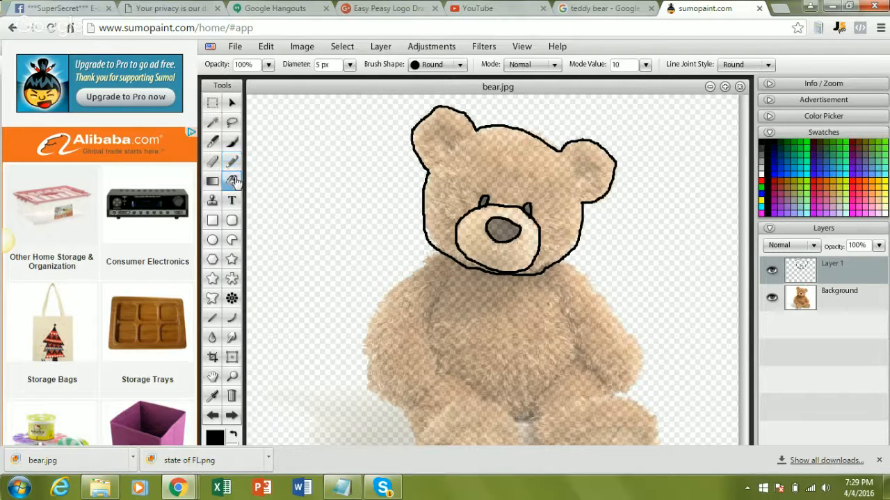
click(484, 200)
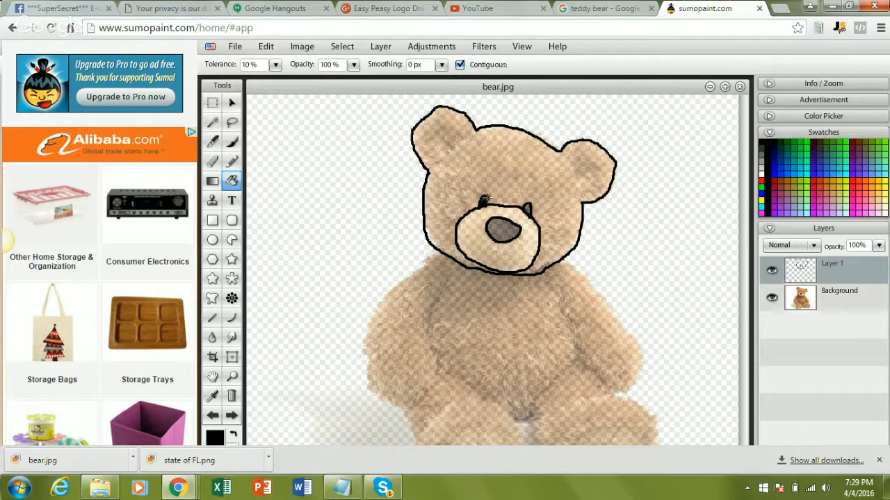
click(528, 209)
click(499, 234)
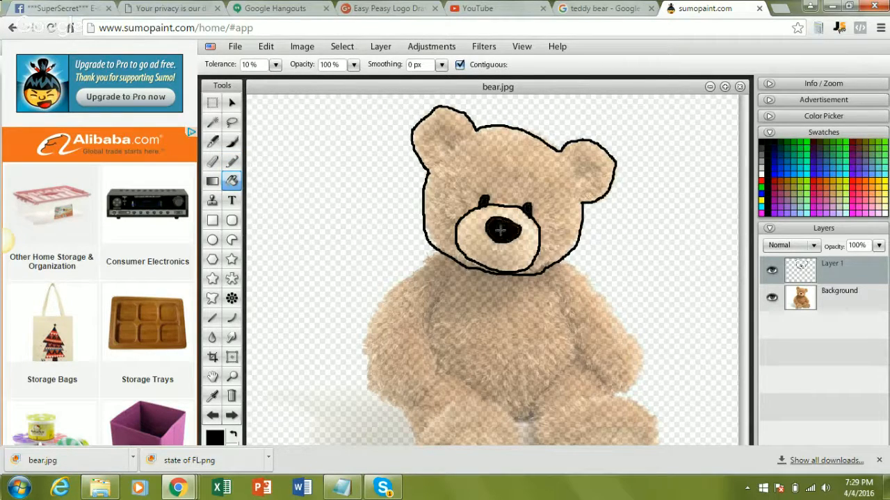
Draw the bear's mouth below the nose and the inner contours of both ears with the Pencil tool.
click(232, 161)
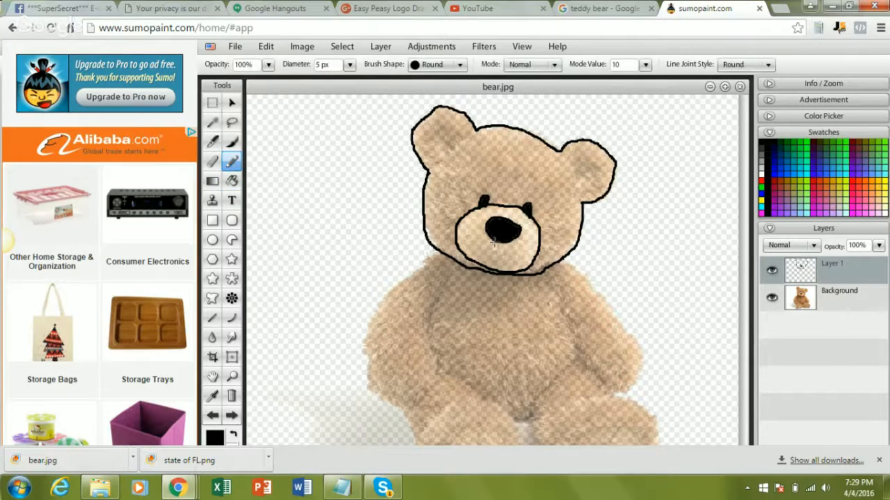
mouse_move(496, 242)
mouse_down()
mouse_move(489, 262)
mouse_move(498, 244)
mouse_move(498, 260)
mouse_up()
mouse_move(567, 160)
mouse_down()
mouse_move(578, 190)
mouse_move(581, 162)
mouse_move(592, 164)
mouse_move(575, 192)
mouse_up()
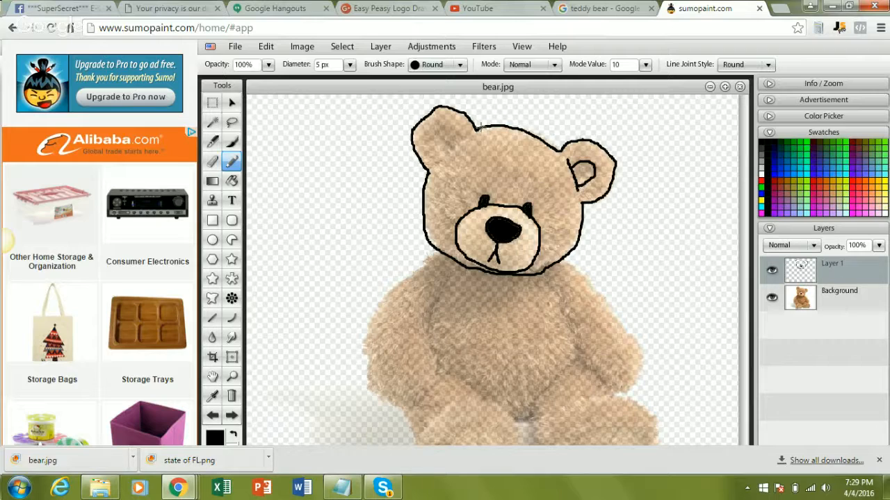
mouse_move(468, 136)
mouse_down()
mouse_move(438, 167)
mouse_move(432, 136)
mouse_move(439, 128)
mouse_move(462, 138)
mouse_up()
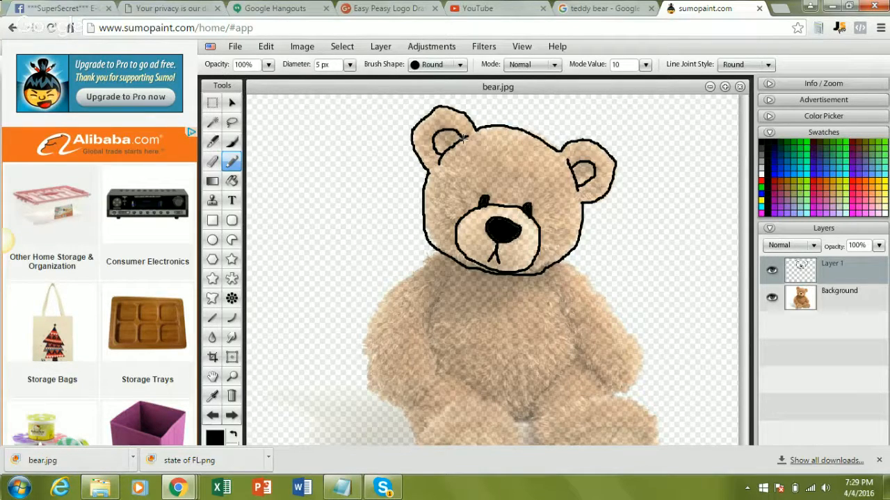
Add another layer and place the text "Bryson's Bears" on two lines beside the bear's chin, indenting the second line.
click(373, 46)
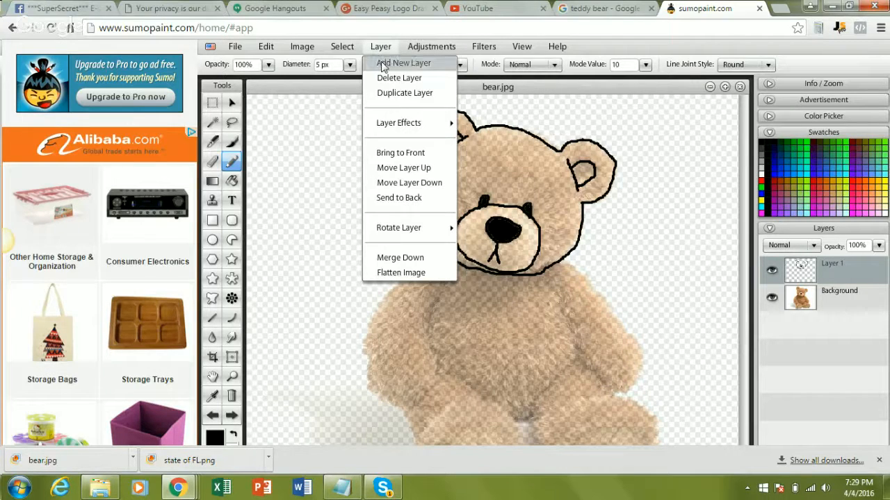
click(382, 60)
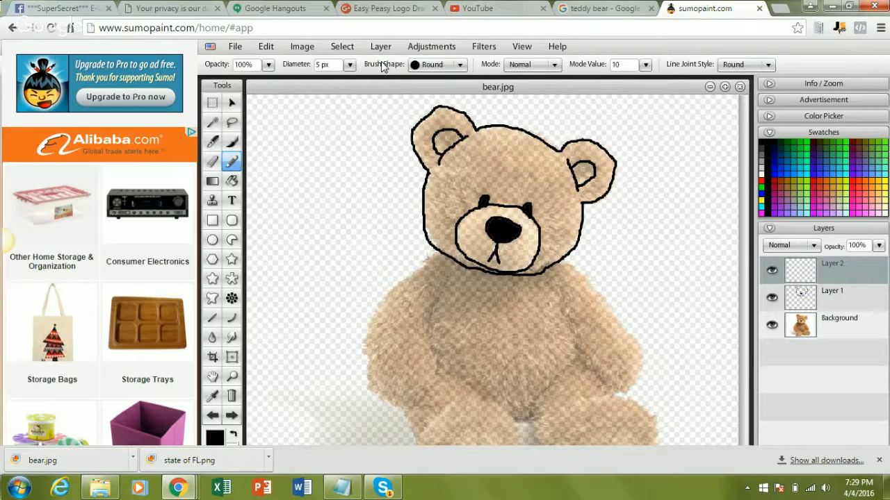
click(232, 200)
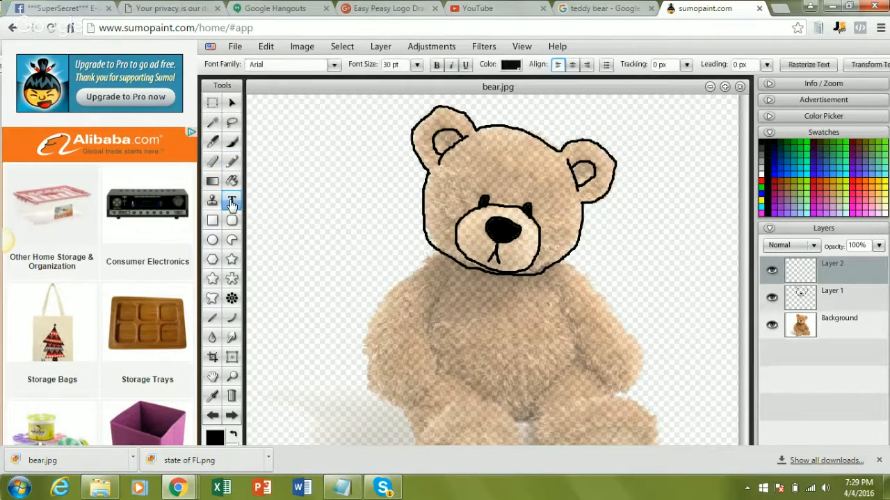
click(552, 235)
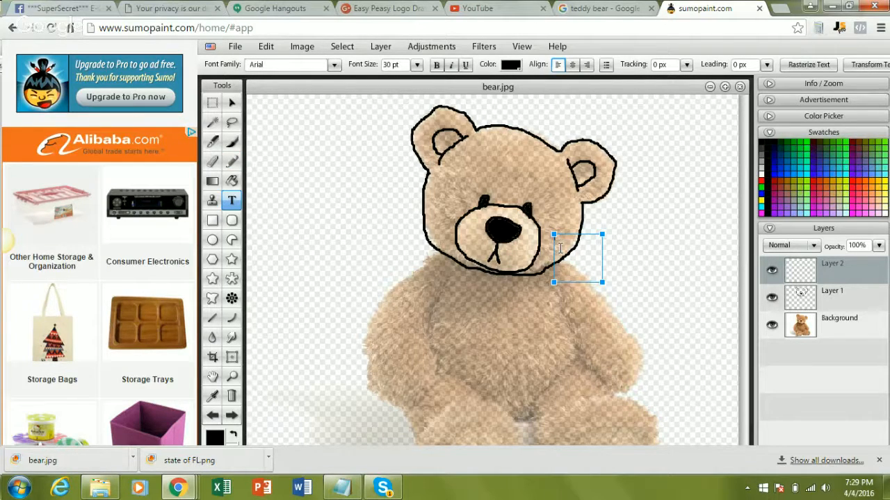
text(Byr)
key(BackSpace)
key(BackSpace)
text(ryson's)
key(Return)
text(Bears)
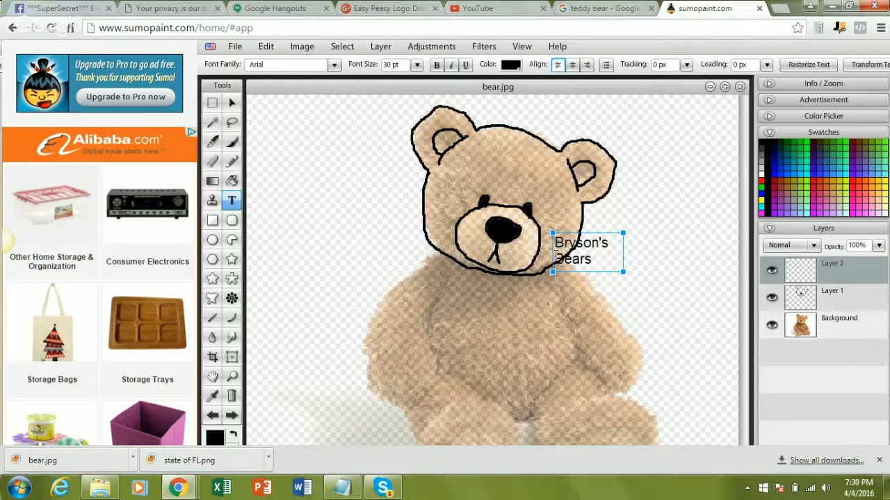
click(556, 256)
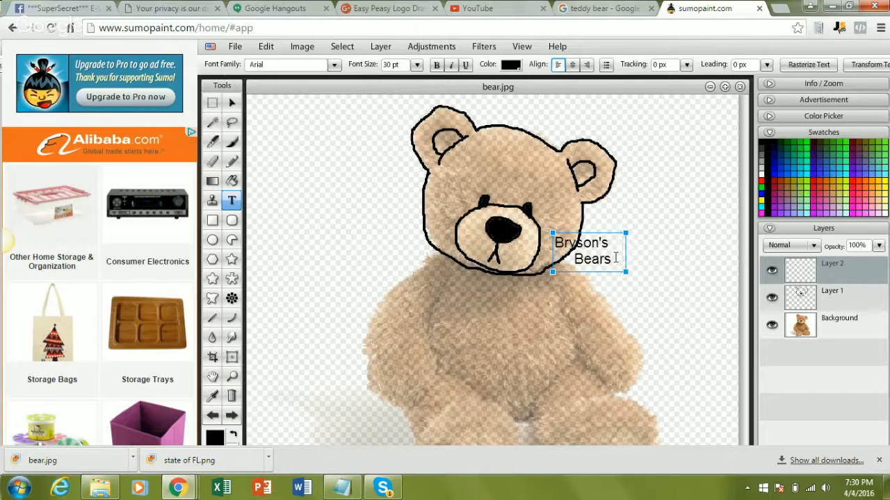
Enlarge the whole "Bryson's Bears" text to a font size of 77 pt.
drag(581, 252, 556, 240)
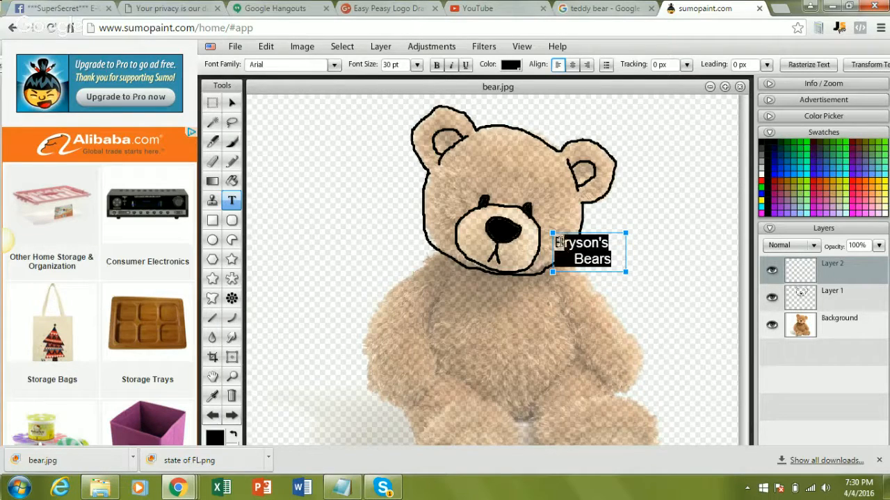
click(416, 64)
drag(388, 81, 411, 83)
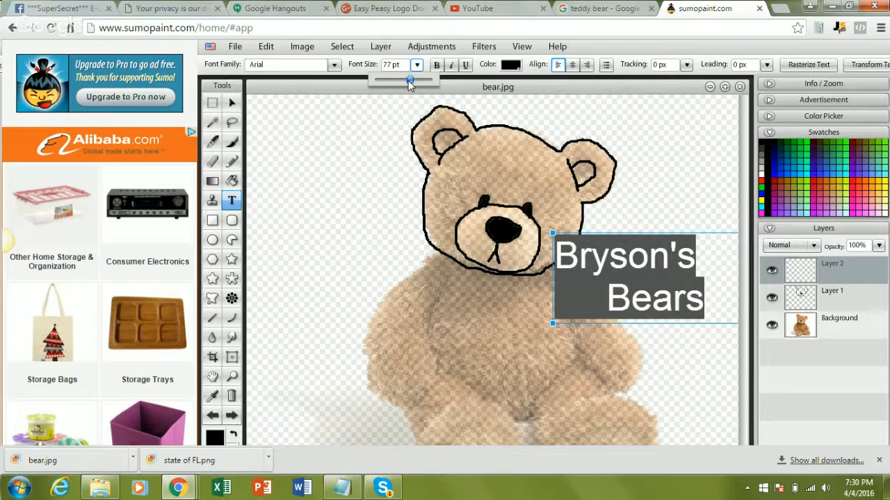
click(607, 288)
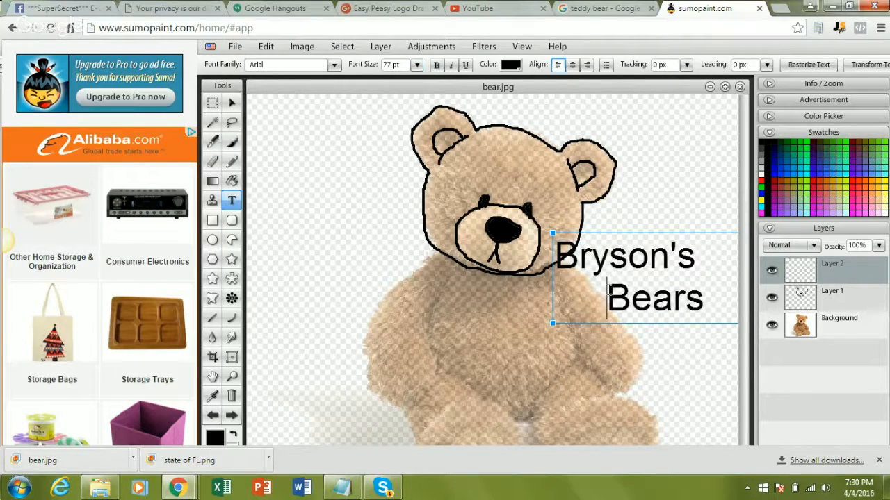
Move the "Bryson's Bears" text block slightly lower beside the bear's chin.
key(BackSpace)
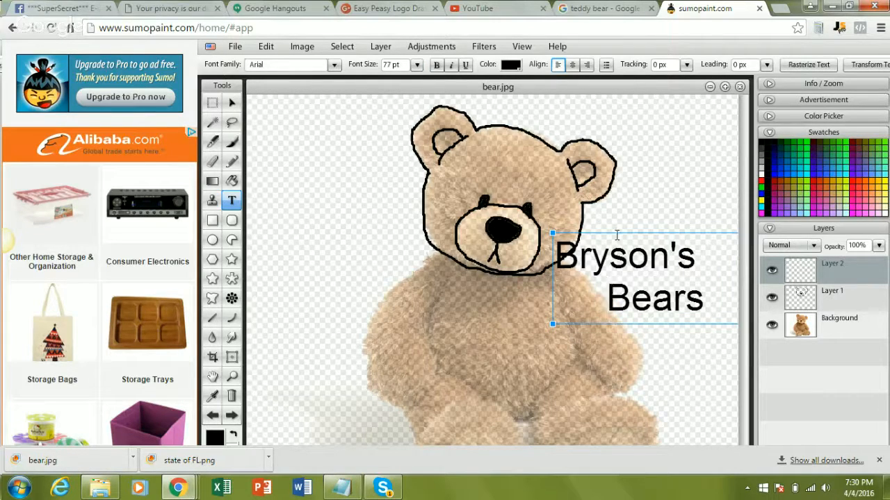
drag(617, 234, 615, 255)
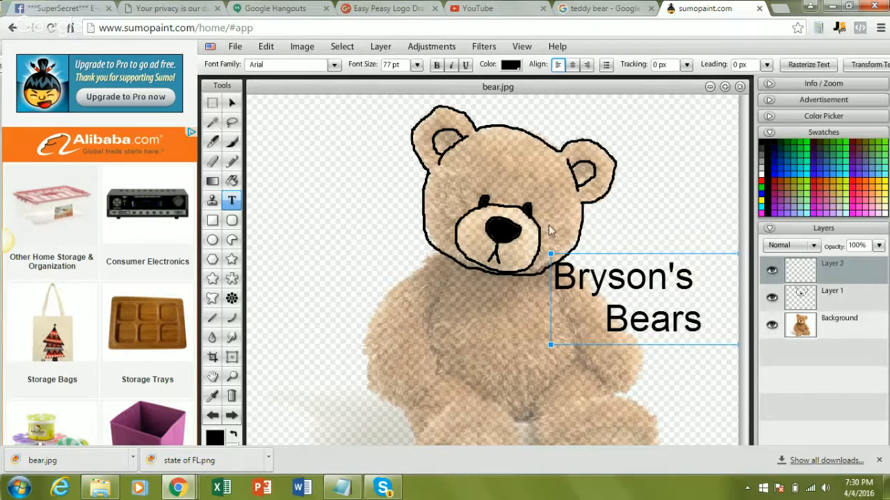
Try out different font families on the whole "Bryson's Bears" text and set it to Cooper Black.
drag(705, 327, 551, 270)
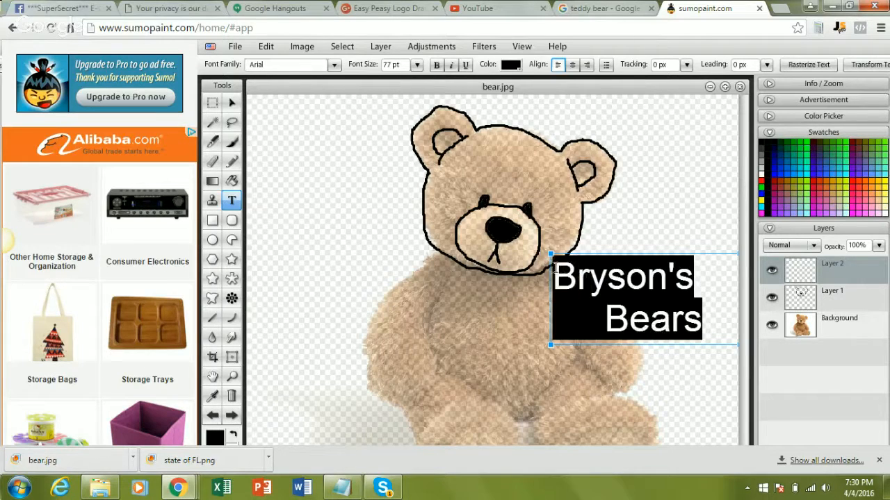
click(334, 64)
click(290, 108)
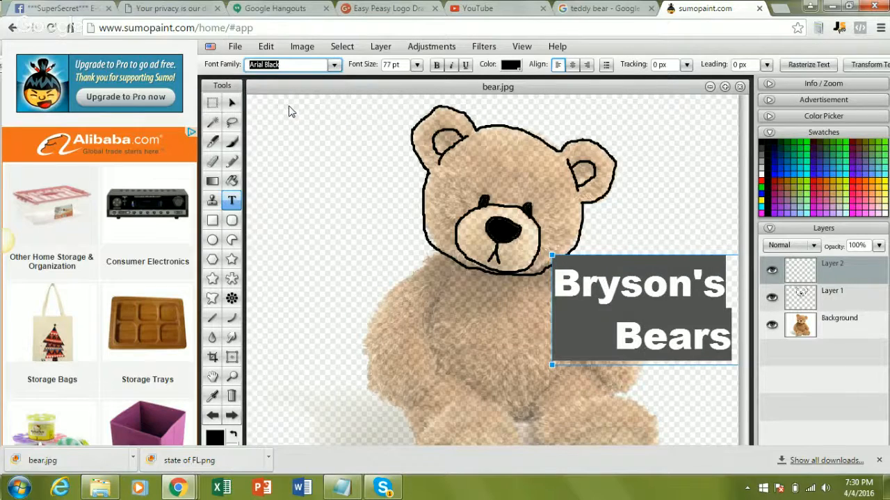
key(Down)
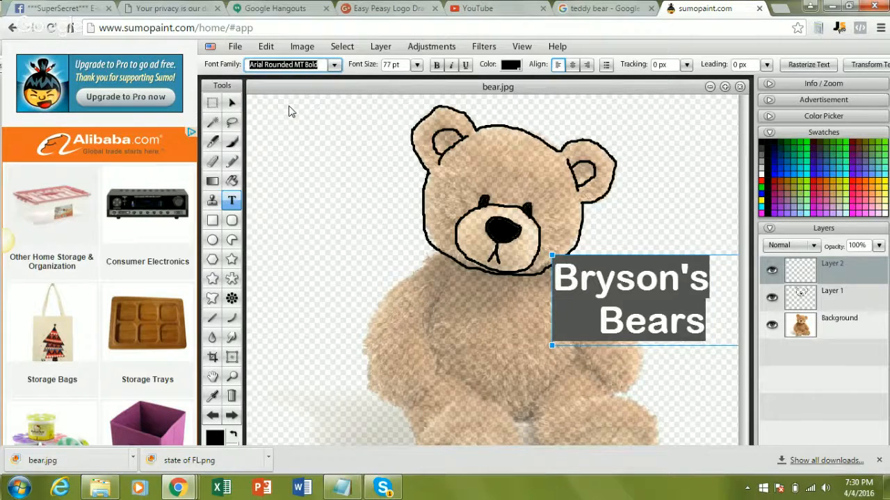
key(Down)
key(Down)
key(Down)
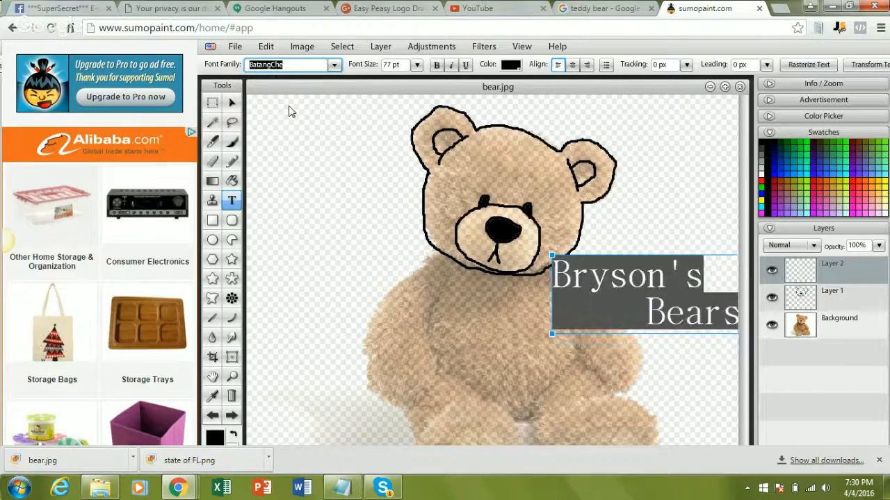
key(Down)
key(Down)
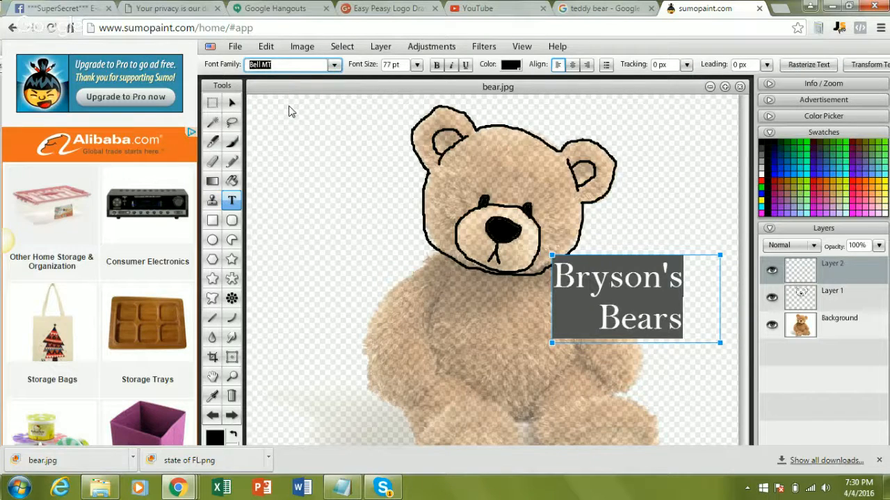
key(Down)
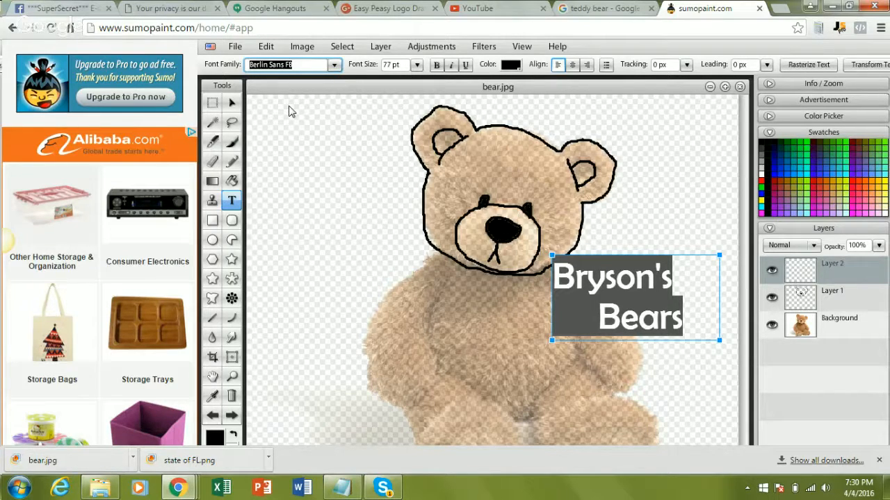
key(Down)
key(Down)
key(Down)
key(Down)
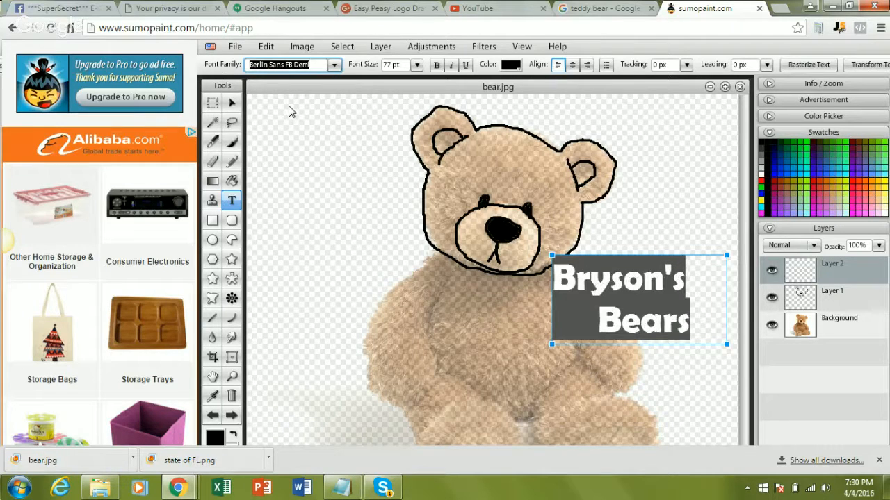
key(Down)
key(Down)
key(Down)
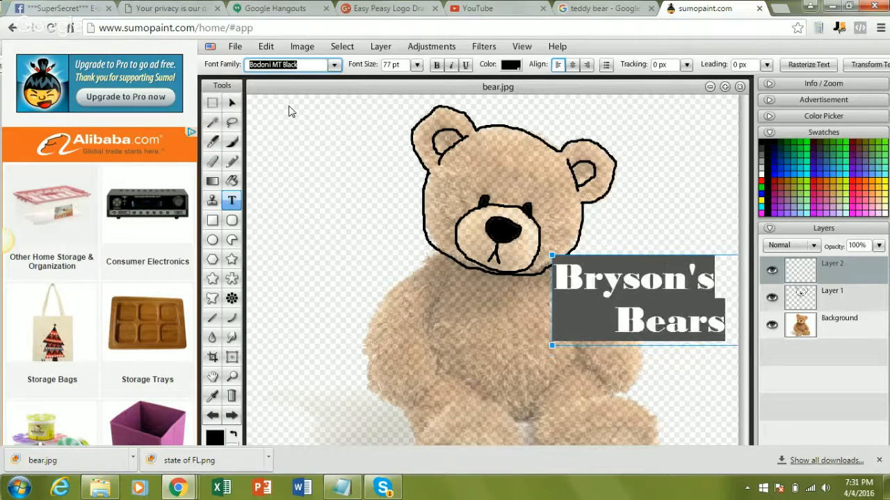
key(Down)
key(Down)
key(Down)
key(Down)
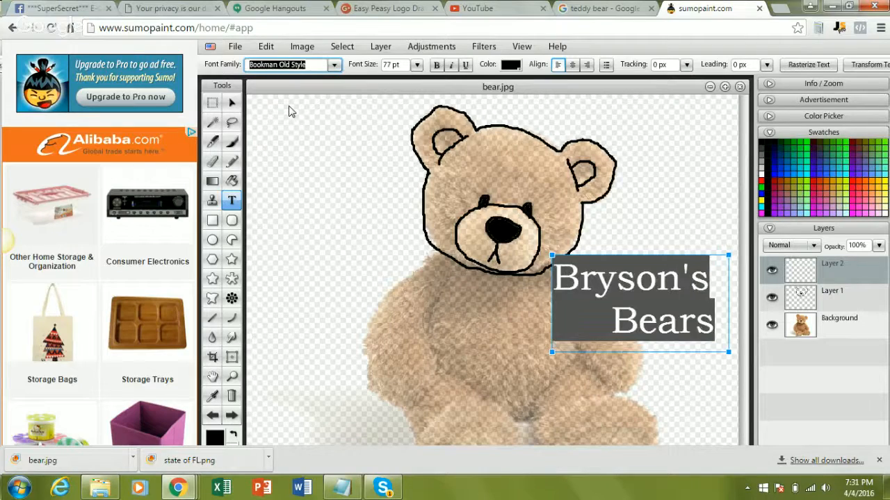
key(Down)
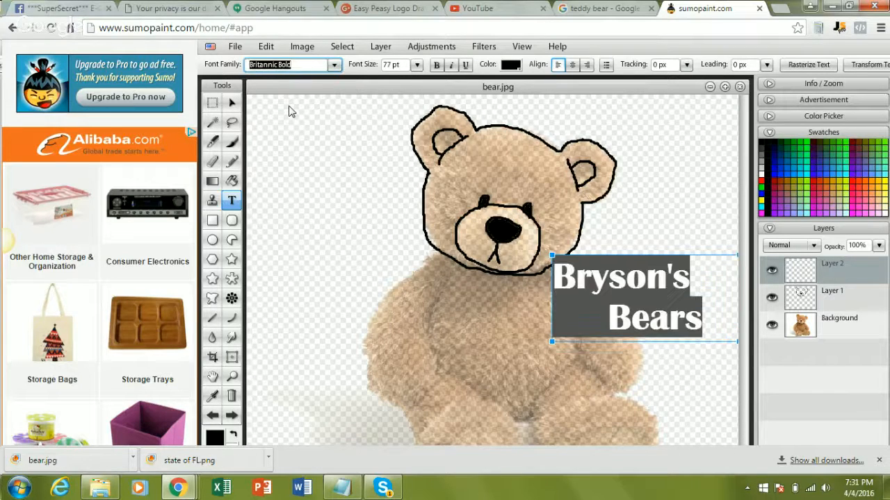
key(Down)
key(Down)
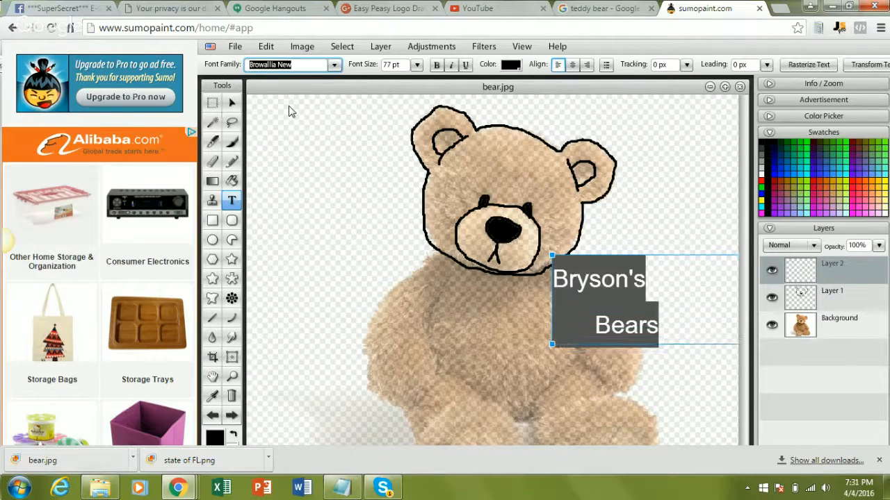
key(Down)
key(Down)
key(Down)
key(Down)
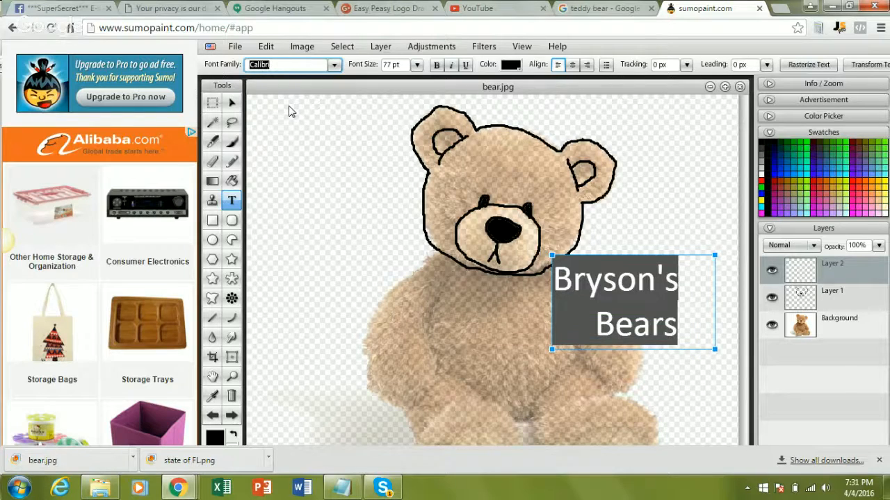
key(Down)
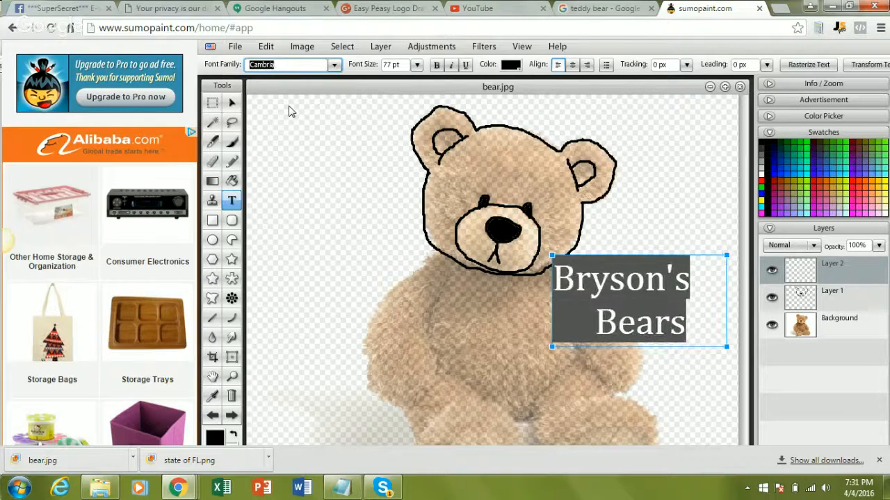
key(Down)
key(Down)
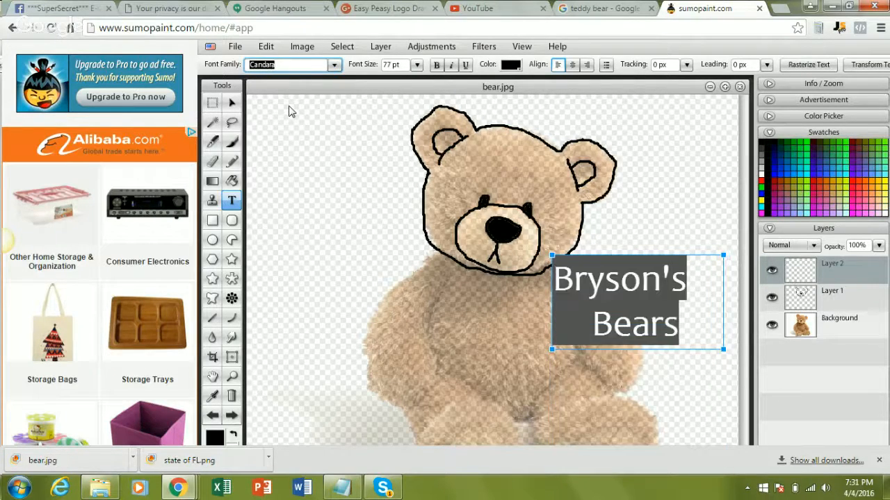
key(Down)
key(Down)
key(Down)
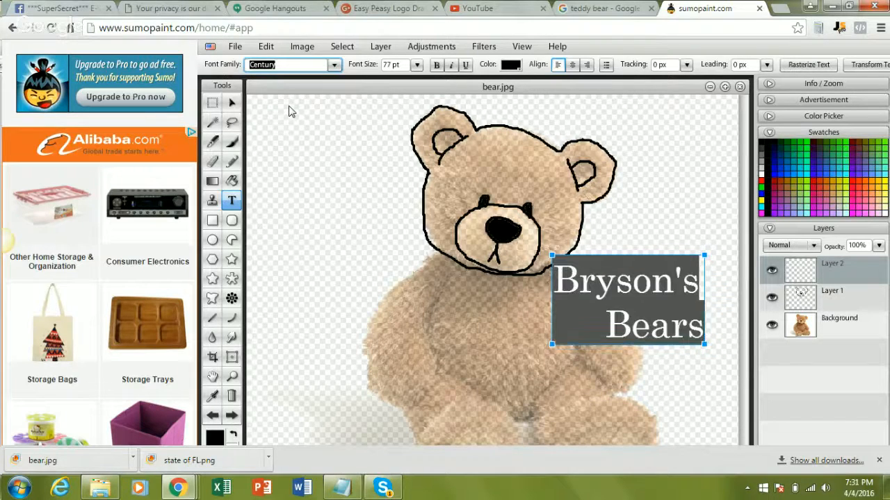
key(Down)
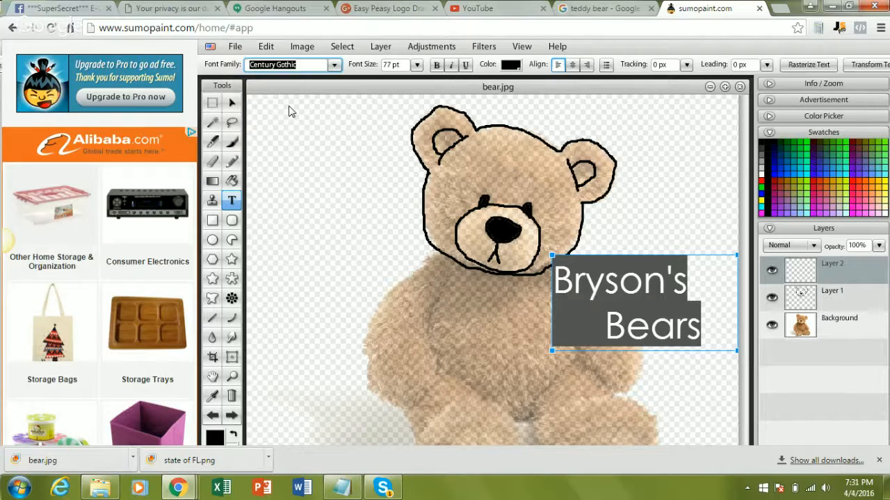
key(Down)
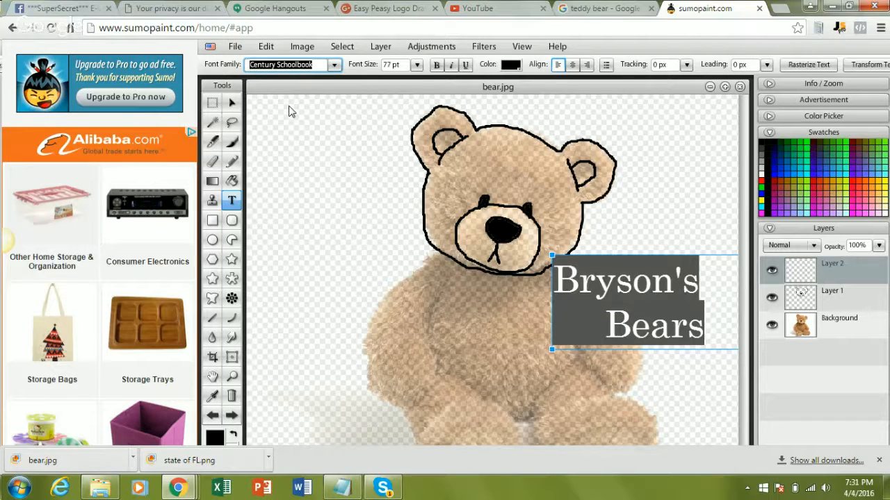
key(Down)
key(Down)
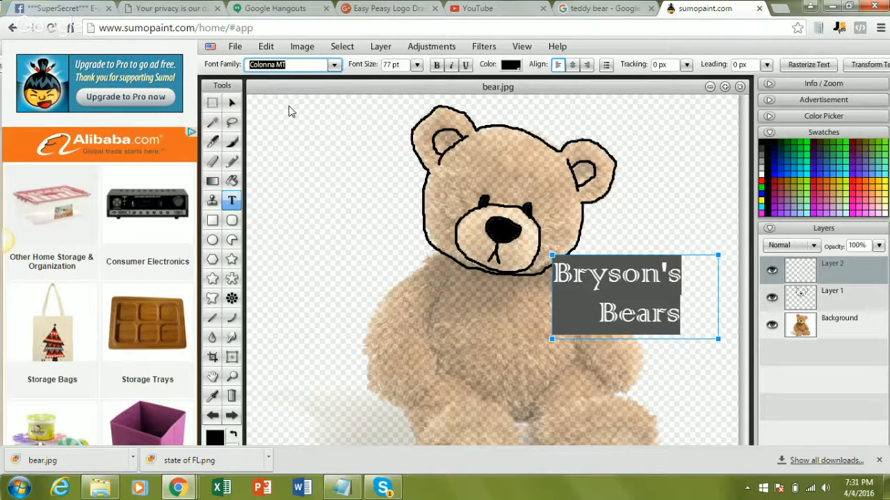
key(Up)
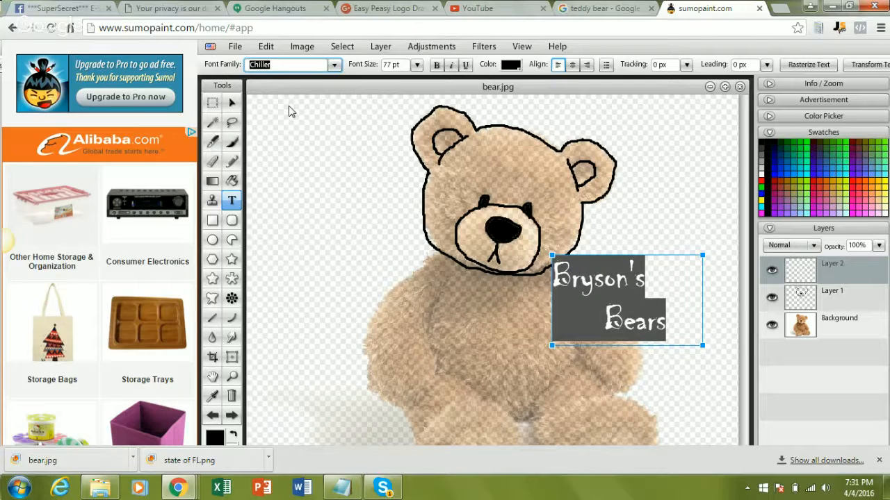
key(Down)
key(Down)
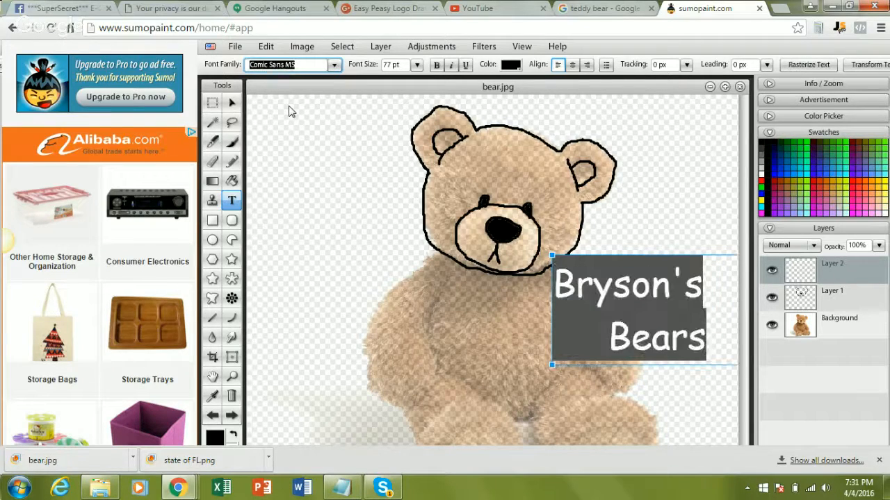
key(Down)
key(Down)
key(Down)
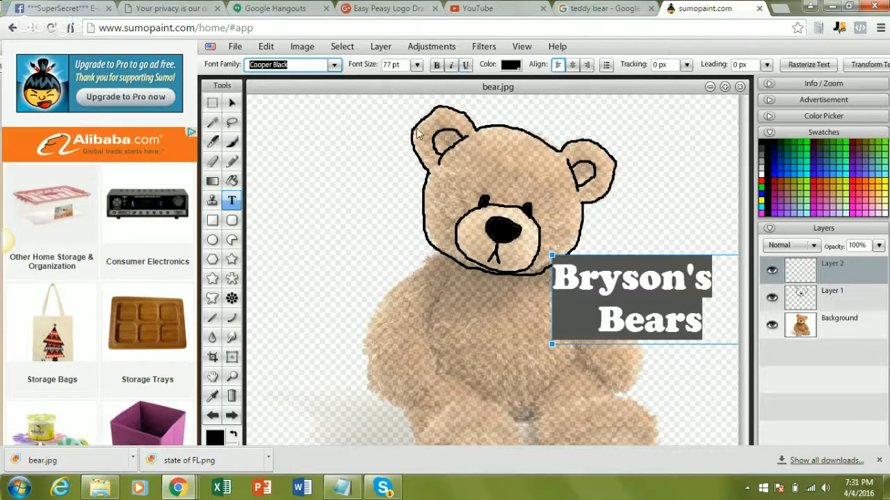
click(377, 155)
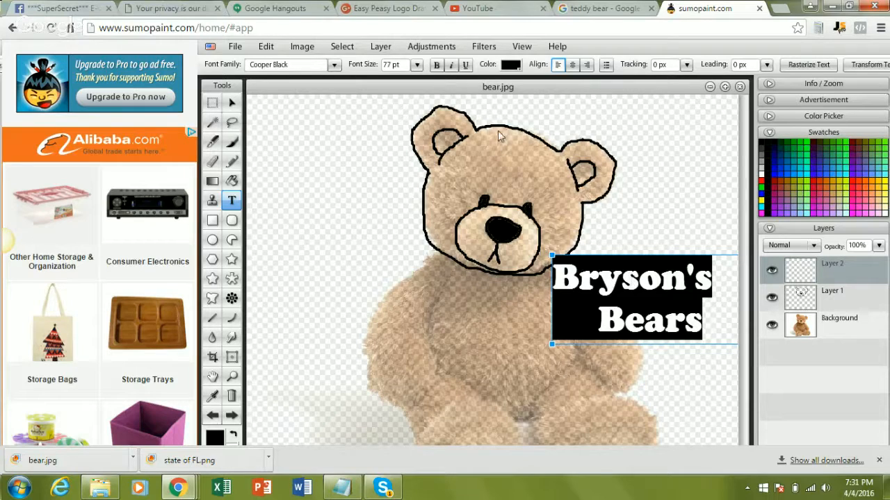
Add a Drop Shadow layer effect with the default settings to the "Bryson's Bears" text layer.
click(383, 48)
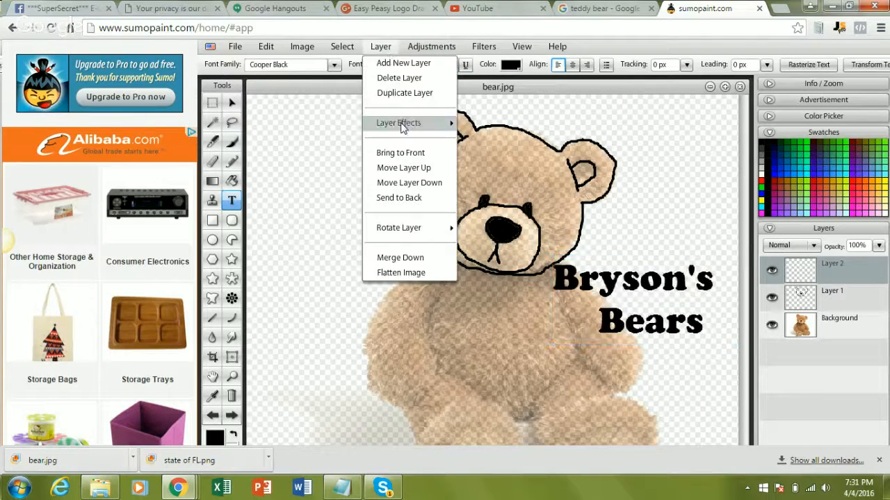
mouse_move(403, 124)
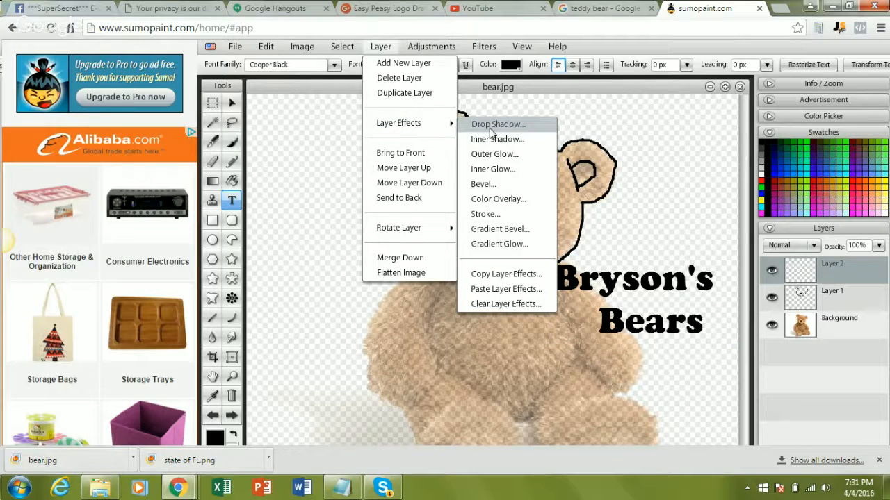
click(491, 129)
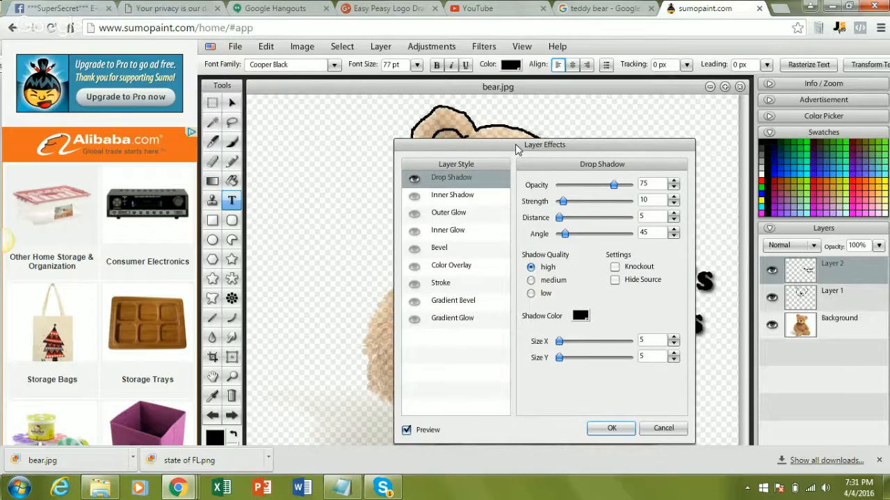
drag(515, 150, 420, 130)
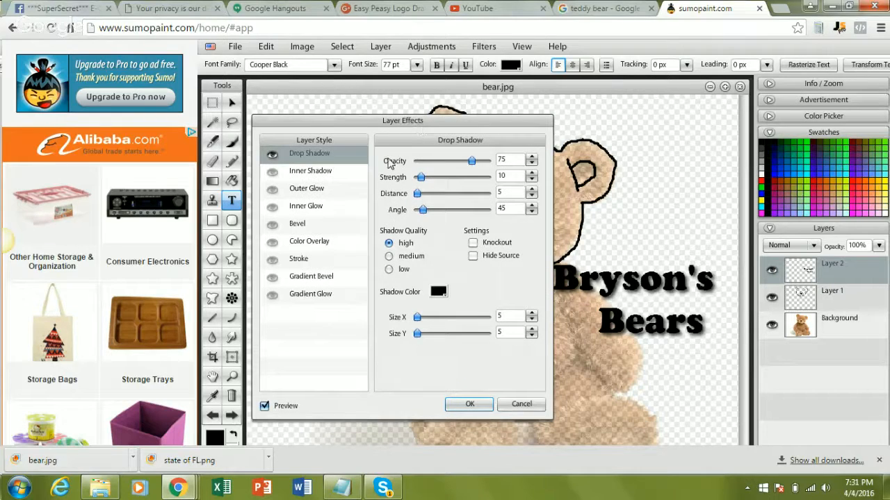
Enable a Color Overlay effect on the text and set its color to orange (ffa800).
click(271, 246)
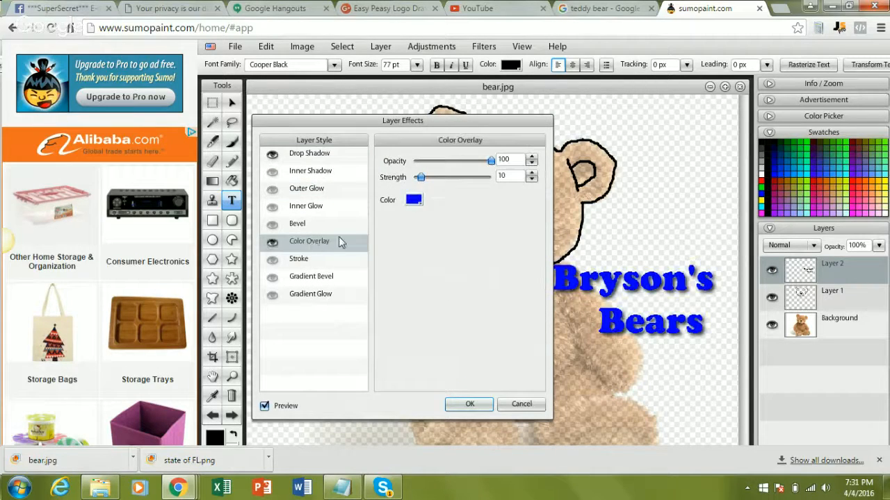
click(414, 200)
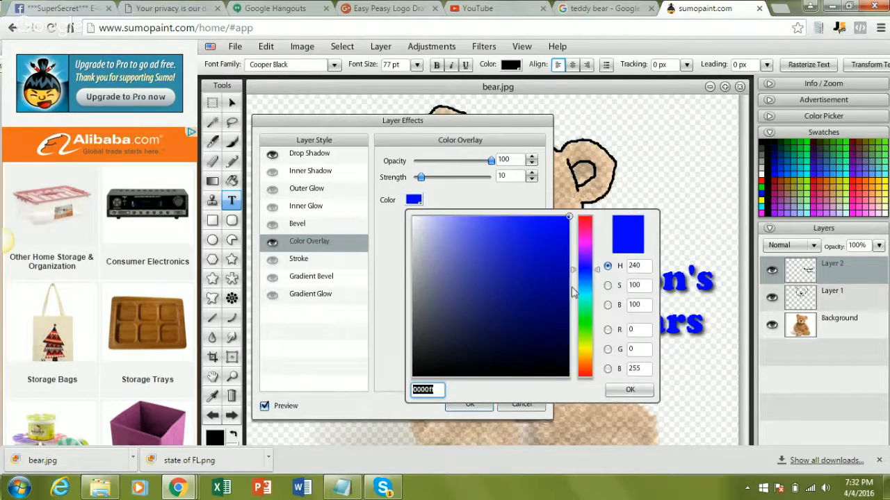
click(584, 359)
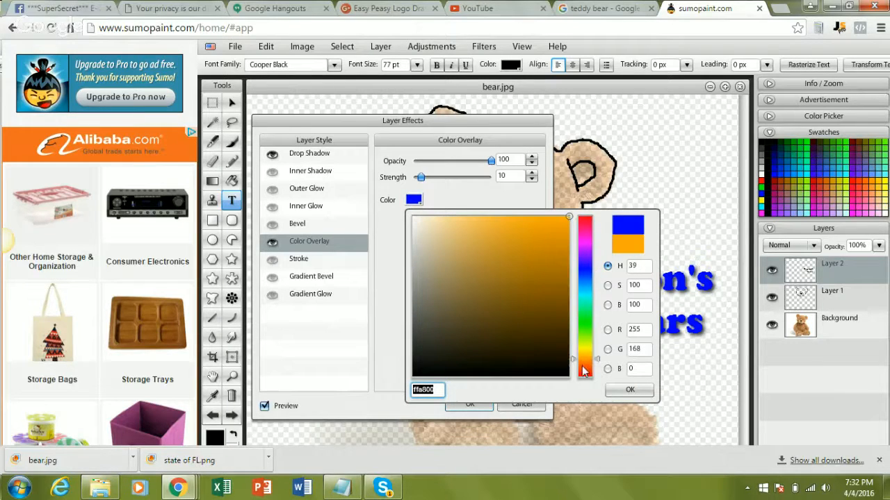
click(613, 390)
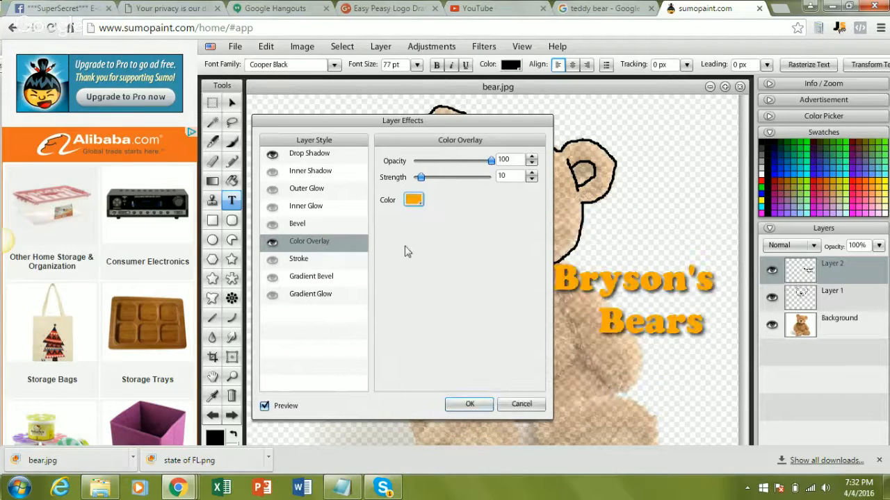
Add a Stroke effect to the text with size 7, outer position and black color.
click(271, 260)
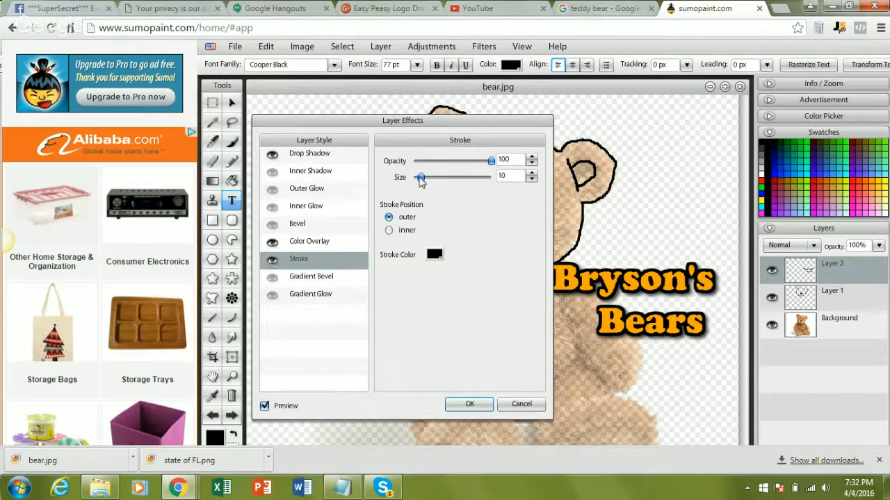
drag(421, 181, 419, 181)
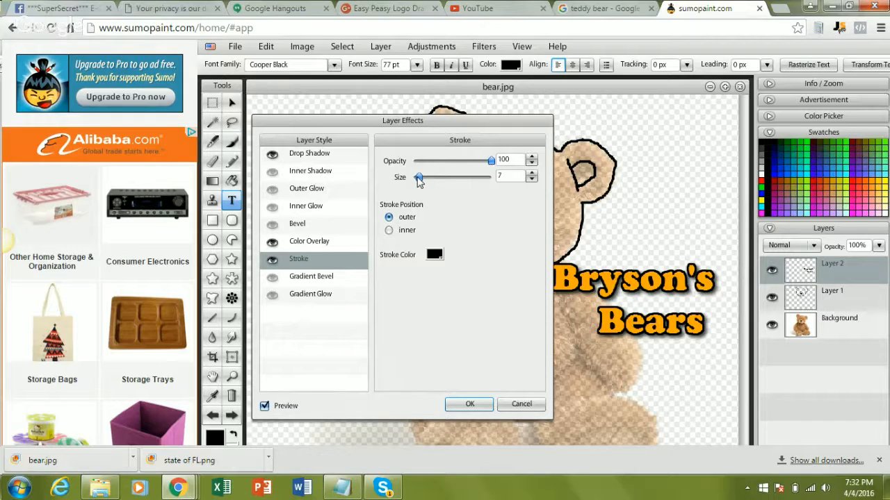
click(389, 230)
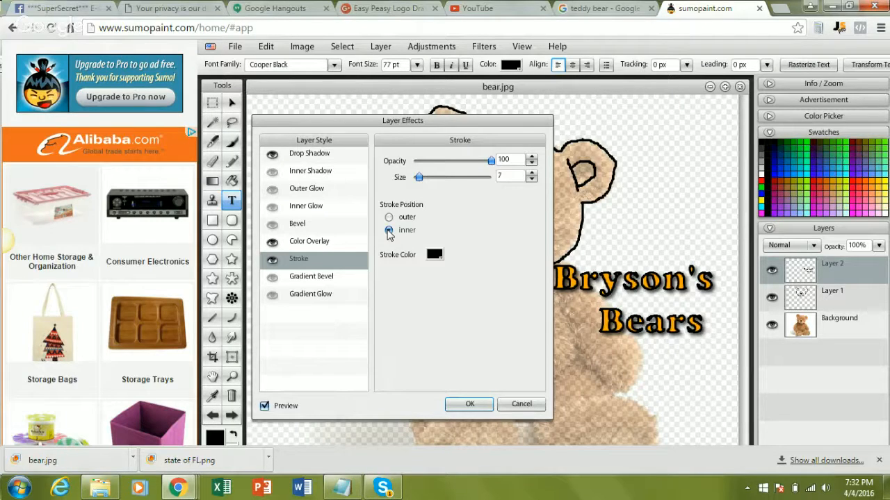
click(388, 220)
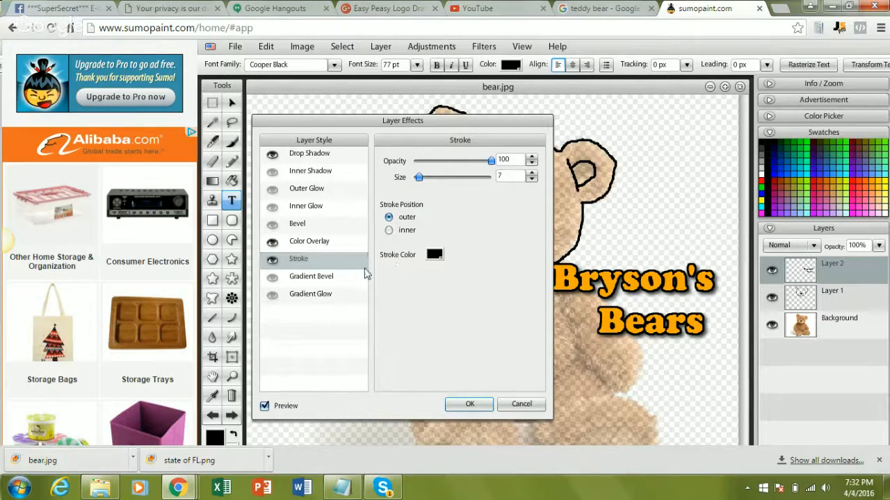
Try out the Gradient Bevel and Gradient Glow effects on the text, turn both off, and apply the remaining layer effects.
click(272, 281)
click(271, 280)
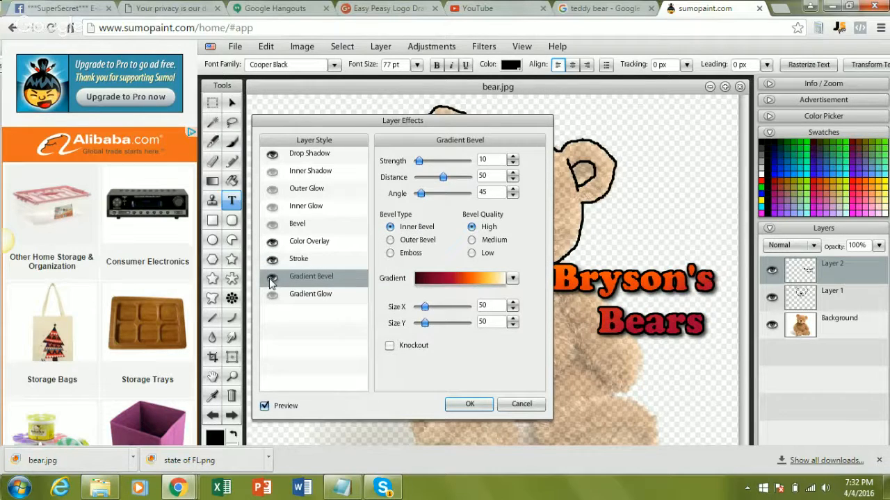
click(272, 281)
click(272, 297)
click(272, 298)
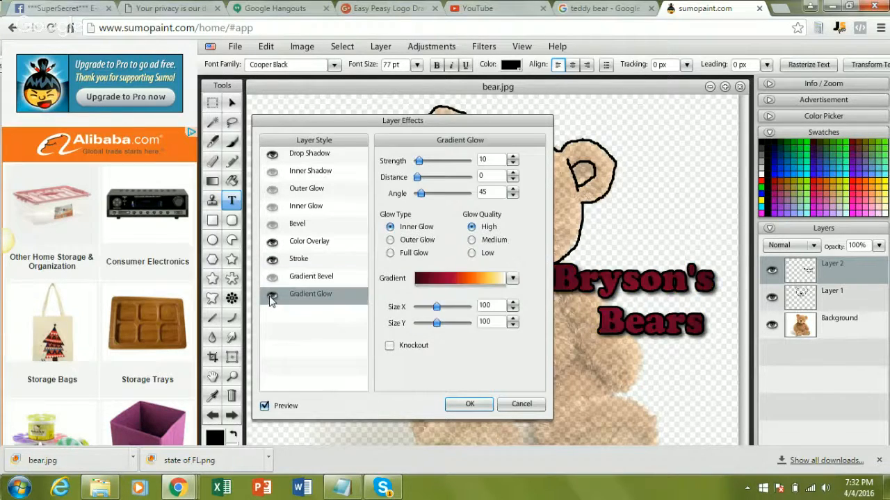
click(272, 297)
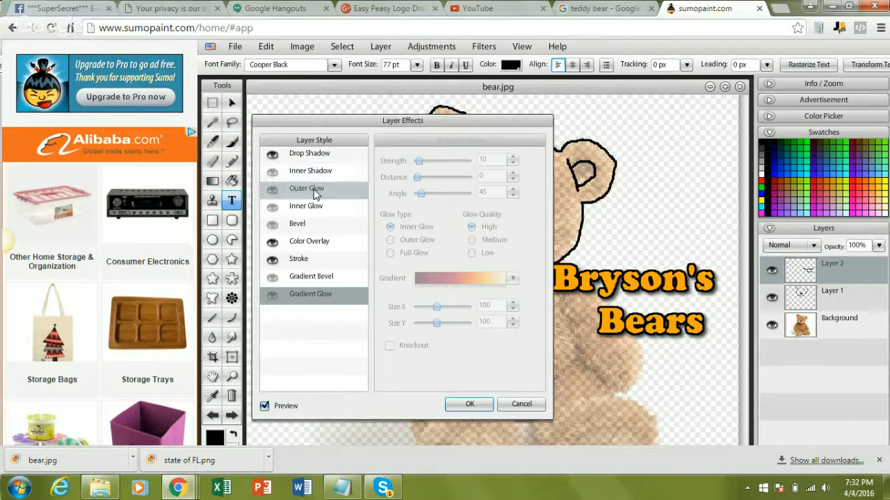
click(470, 404)
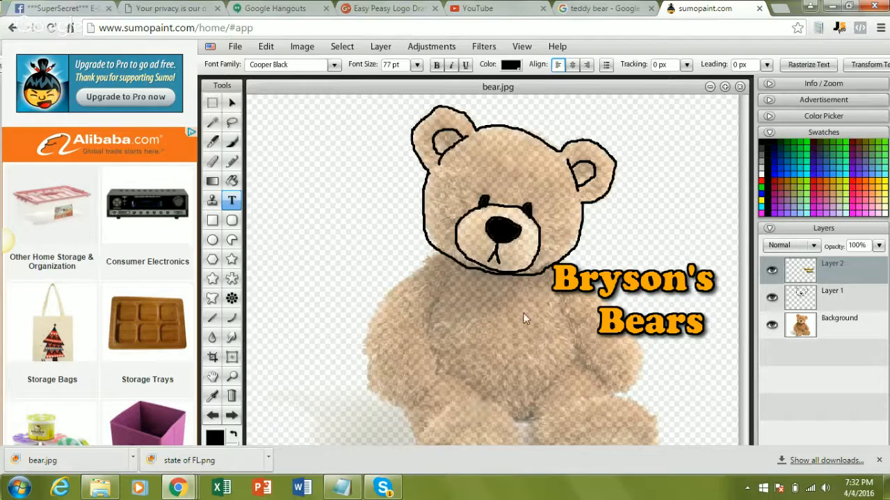
Add a Drop Shadow layer effect with the default settings to the bear outline on Layer 1.
double_click(857, 295)
click(883, 307)
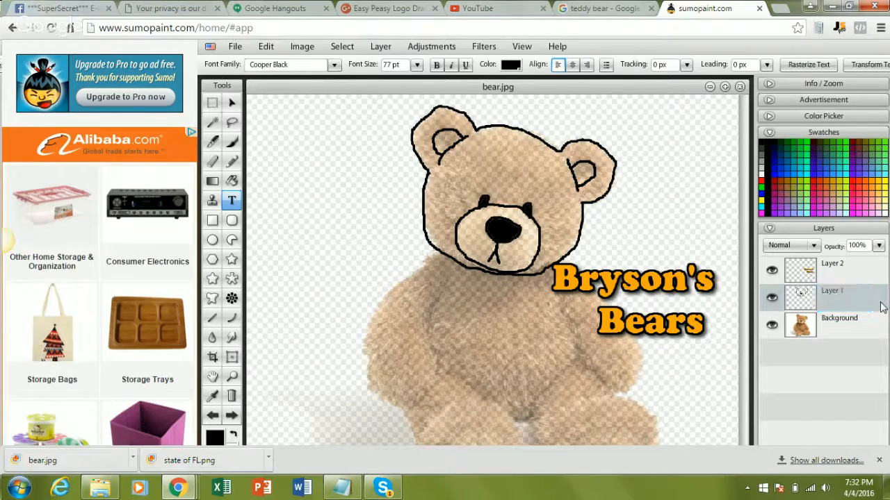
click(390, 48)
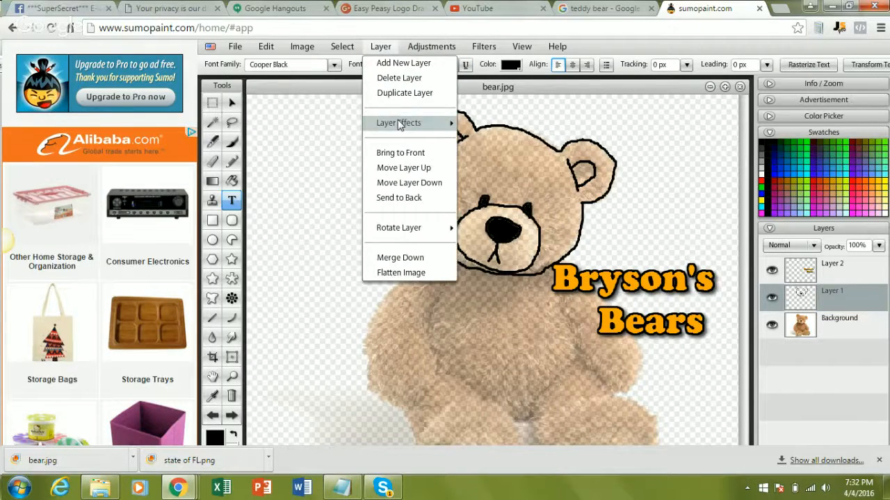
mouse_move(399, 125)
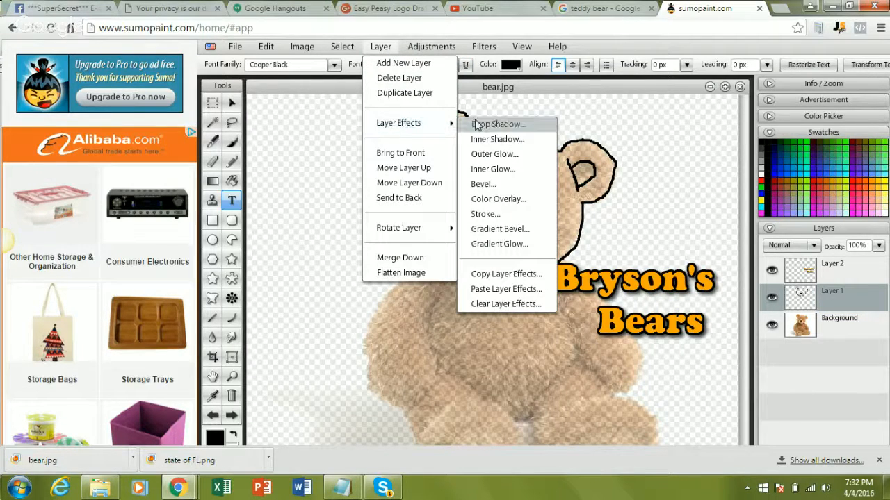
click(476, 124)
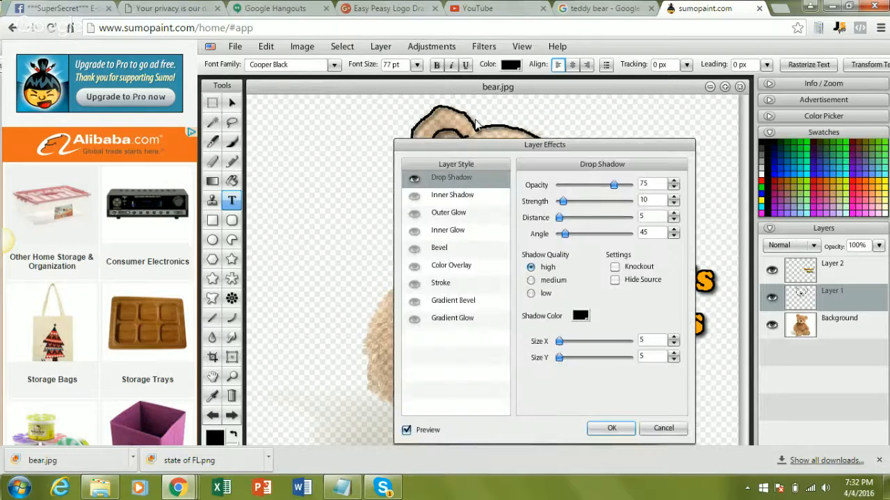
drag(479, 144, 310, 106)
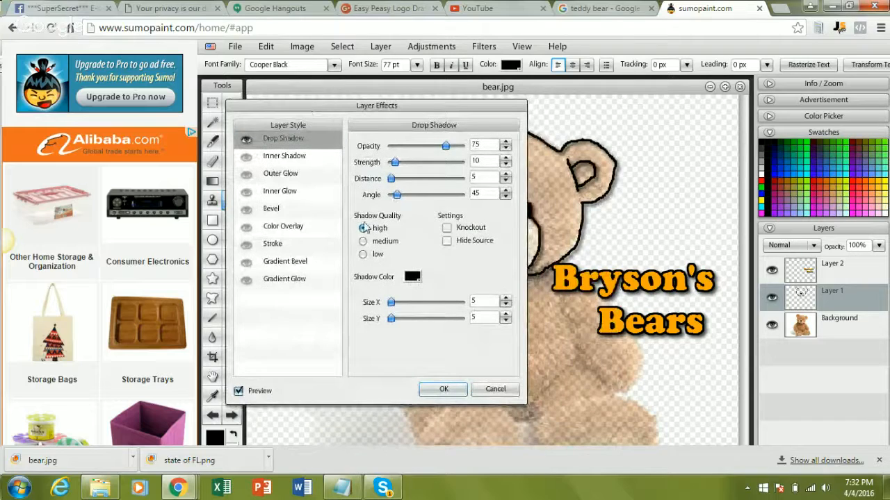
click(430, 391)
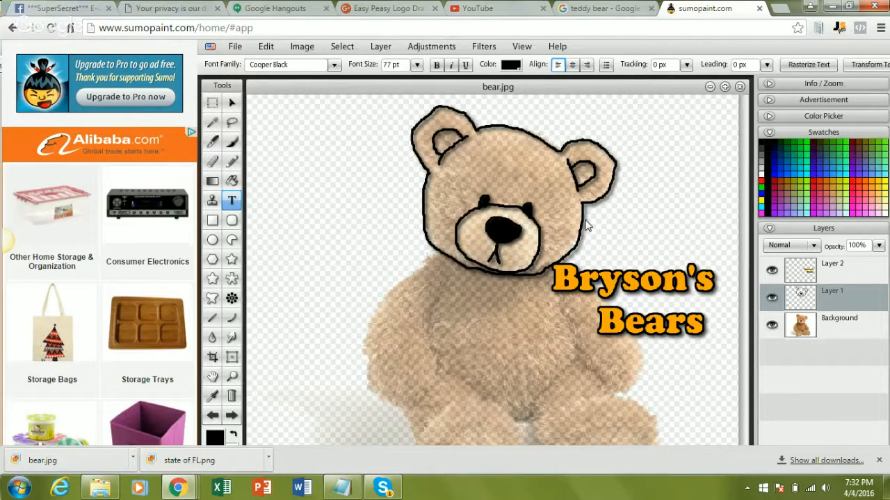
Delete the Background layer containing the teddy bear photo.
double_click(845, 326)
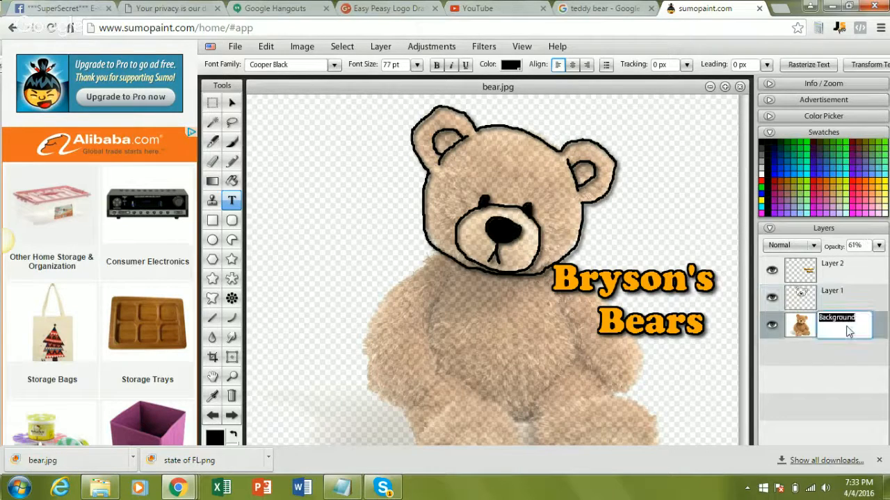
right_click(775, 333)
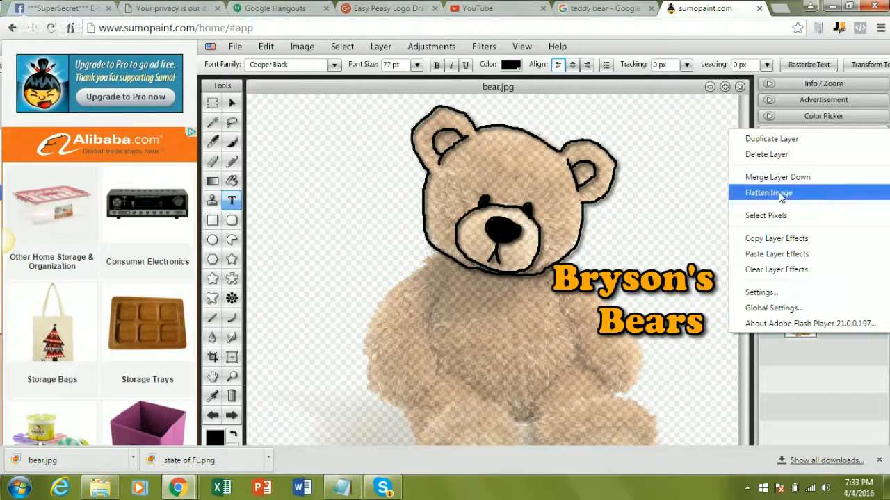
click(767, 154)
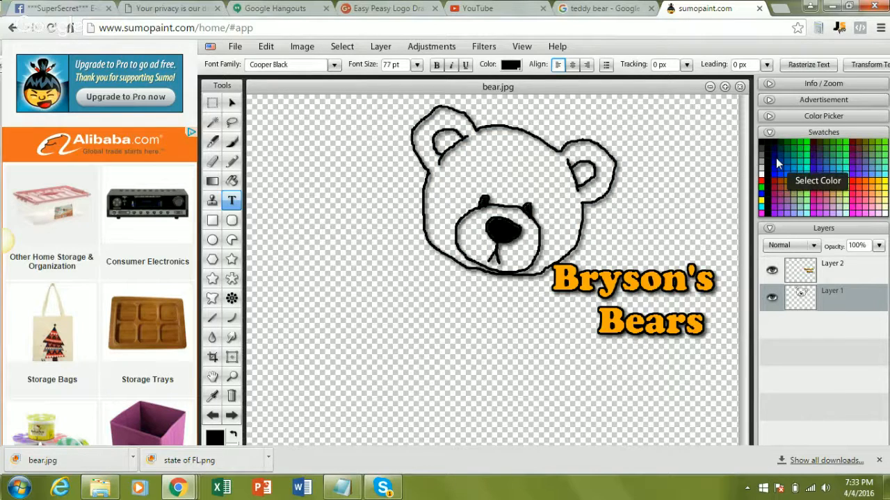
Start saving the image to the computer and choose the PNG format.
click(233, 47)
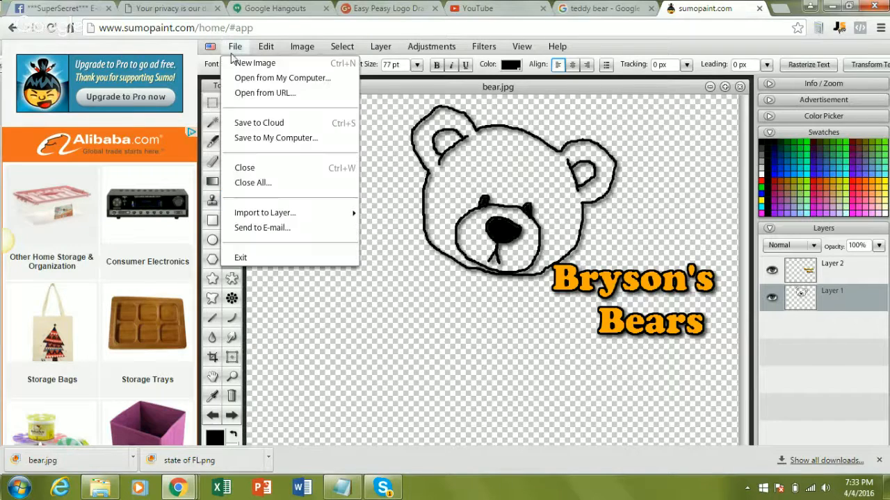
click(258, 139)
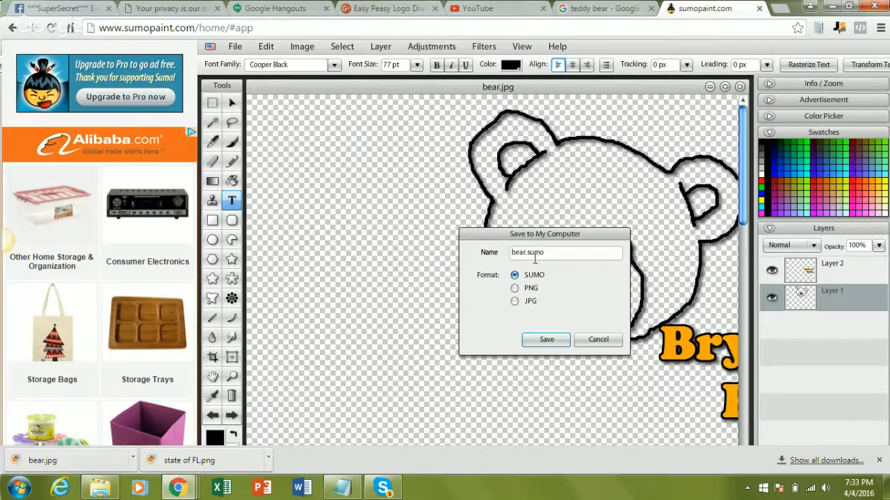
click(514, 288)
click(515, 288)
Name the PNG file logo33 and save it to the Desktop.
click(524, 253)
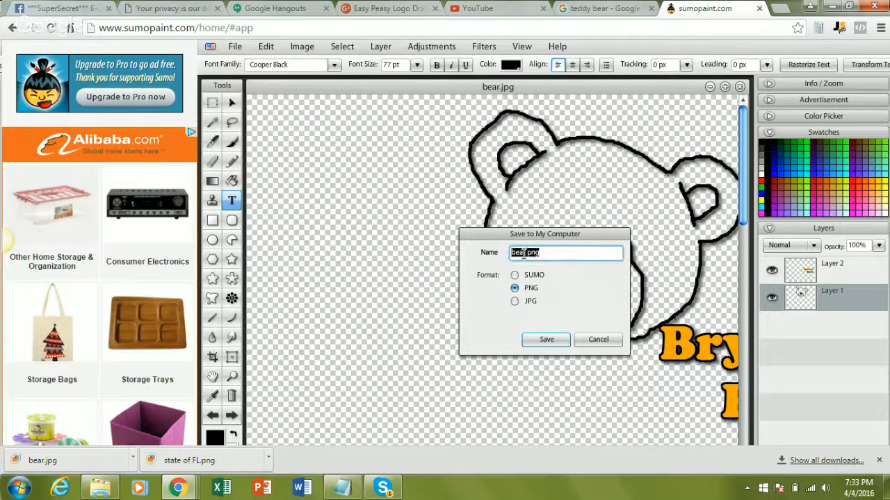
click(524, 253)
key(BackSpace)
key(BackSpace)
key(BackSpace)
key(BackSpace)
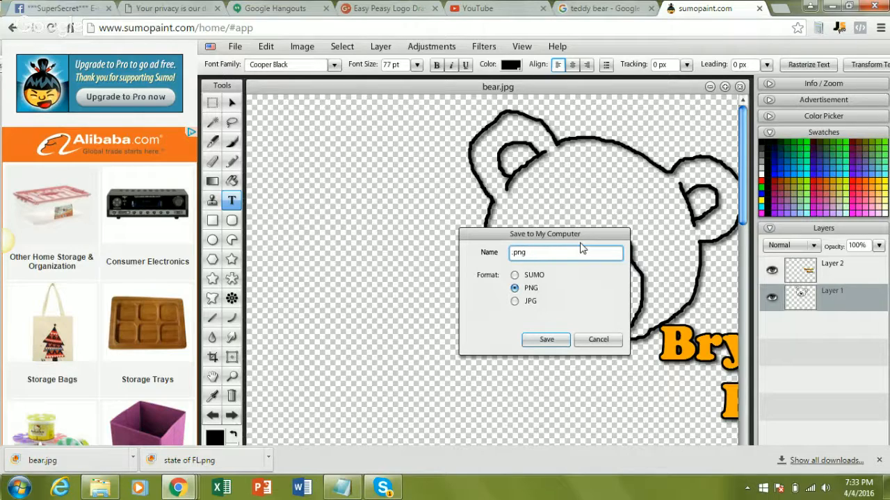
text(B)
key(BackSpace)
text(logo33)
click(551, 339)
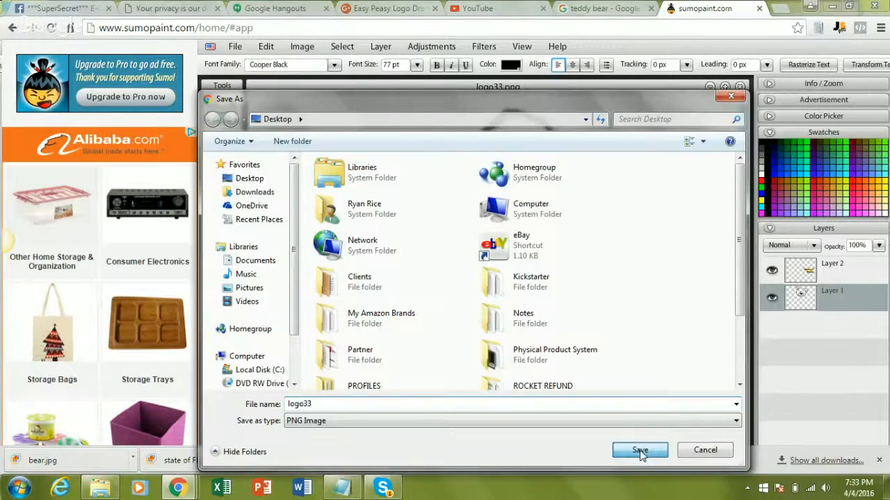
click(639, 450)
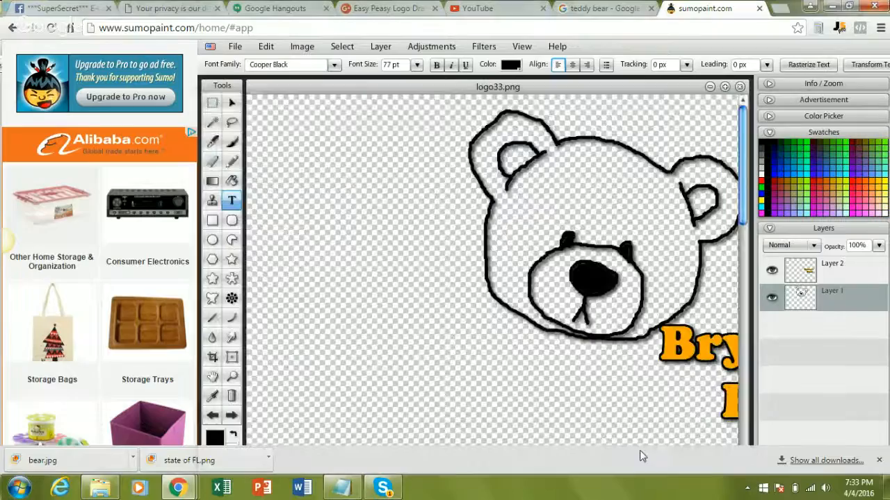
Search the computer for logo33 and open the saved image to view it.
click(18, 487)
text(logo)
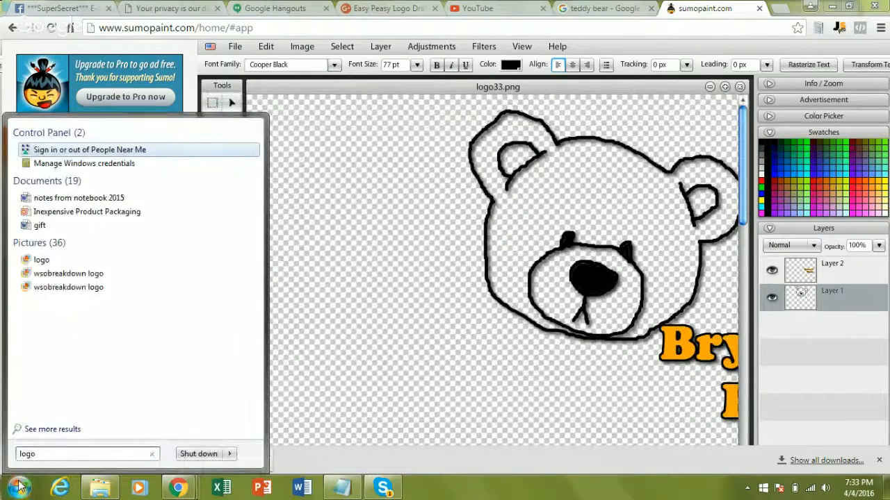
text(33)
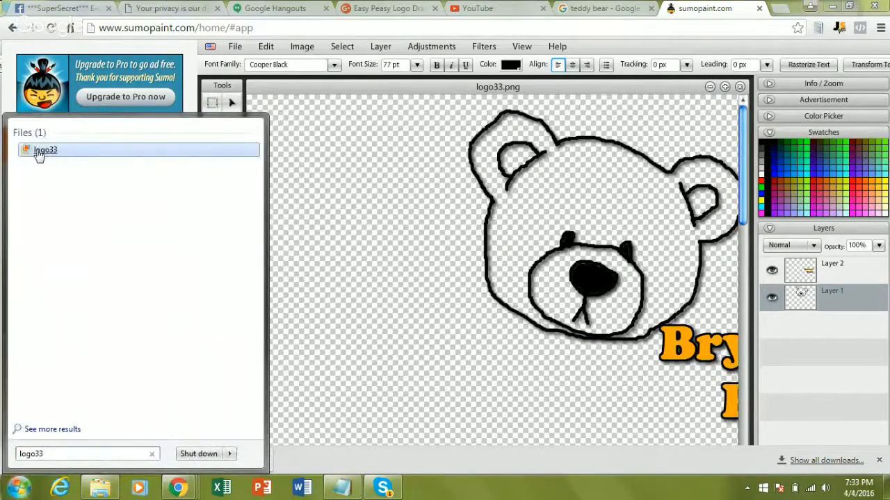
click(40, 151)
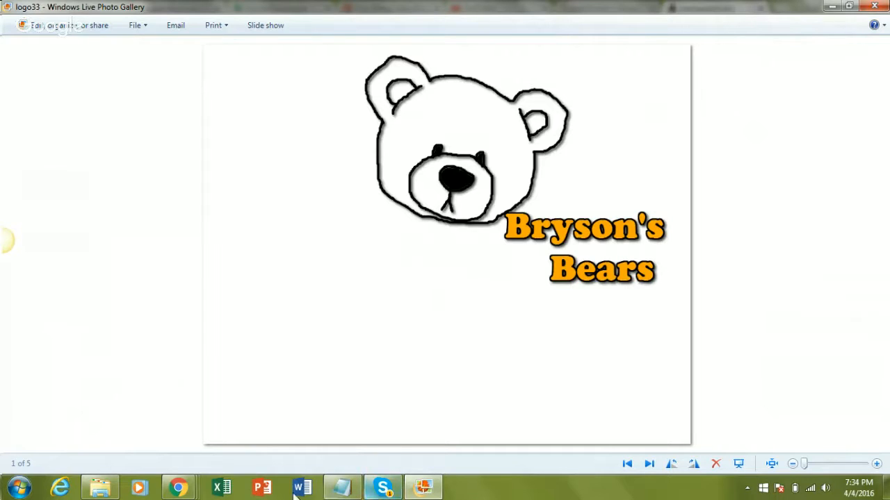
Switch to the Google Hangouts broadcast window in Chrome.
mouse_move(178, 488)
click(213, 422)
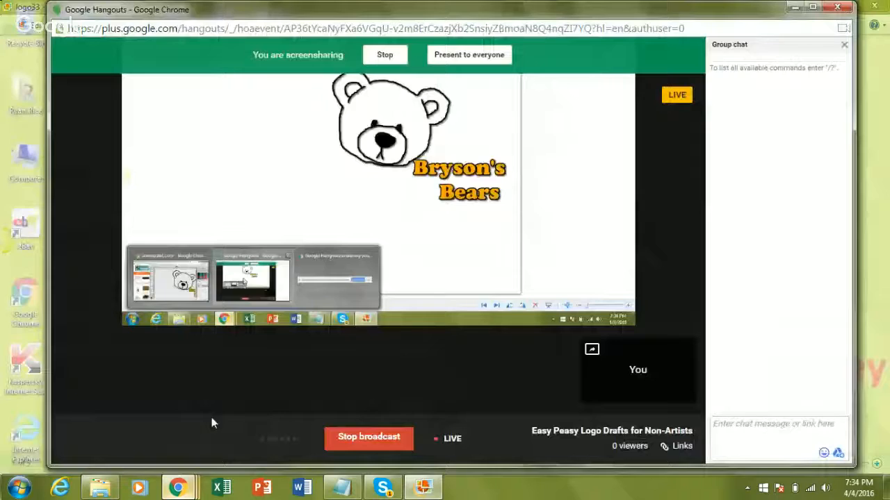